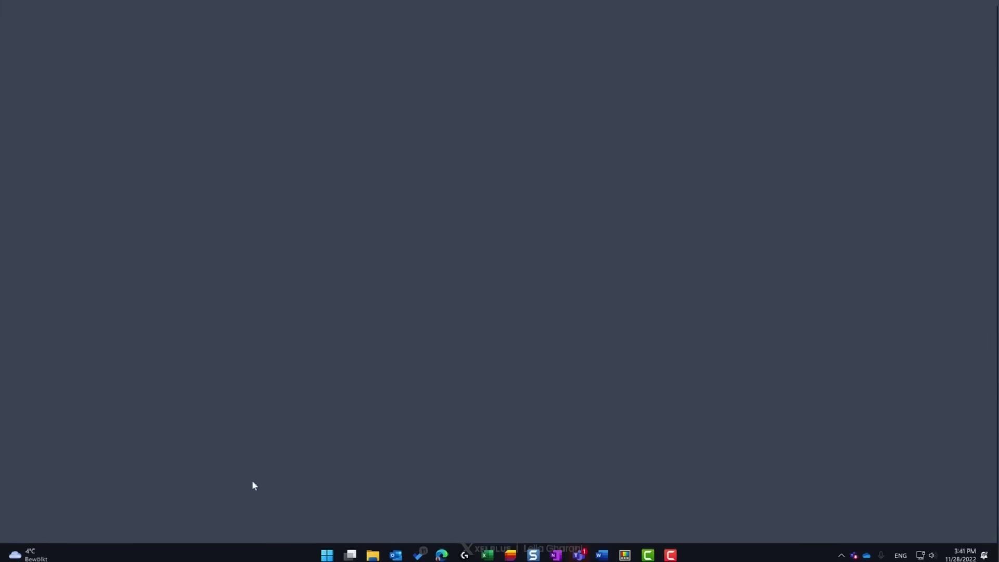
Launch PowerToys (Preview) and bring up its General page, followed by the Always On Top settings.
click(248, 544)
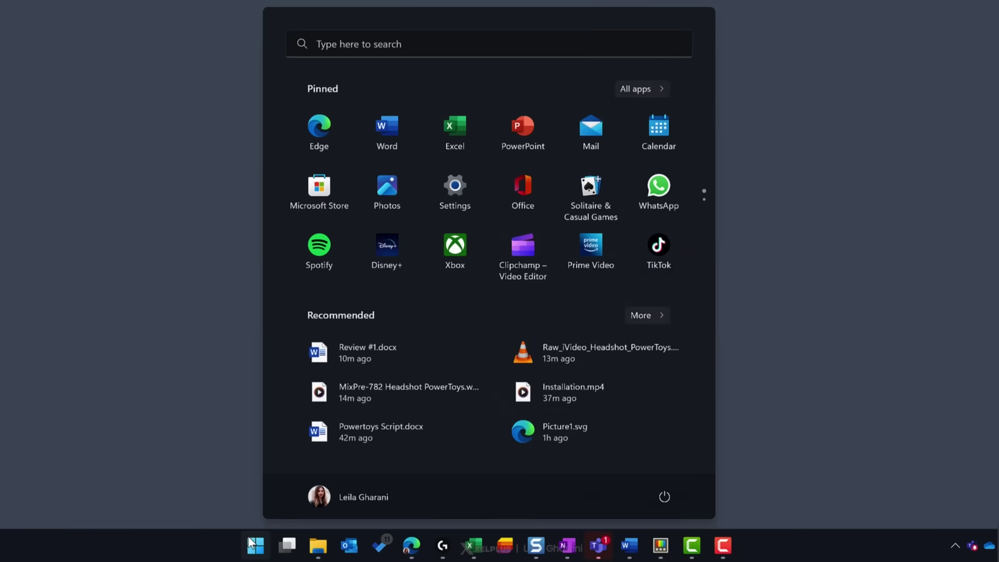
text(power)
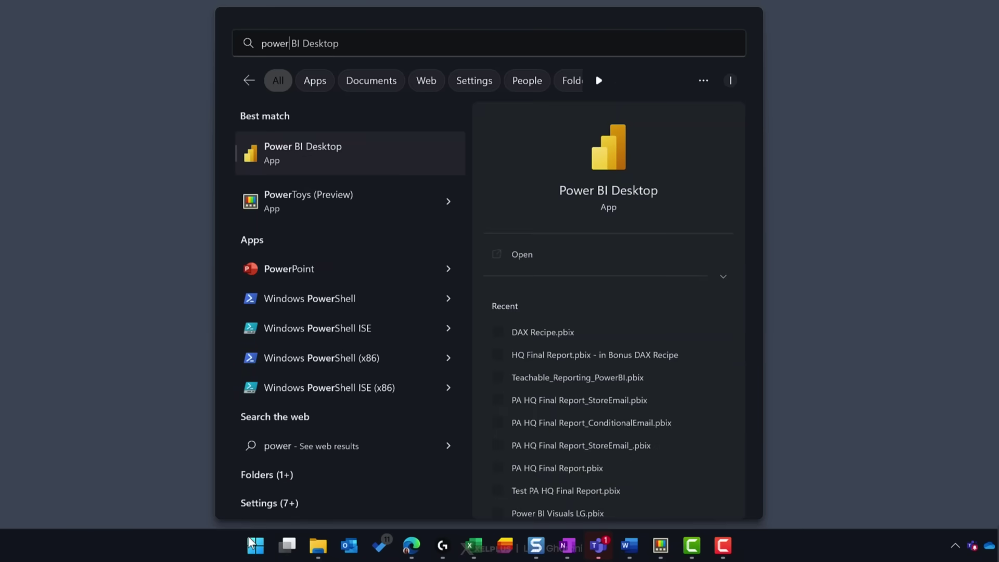
key(Down)
key(Return)
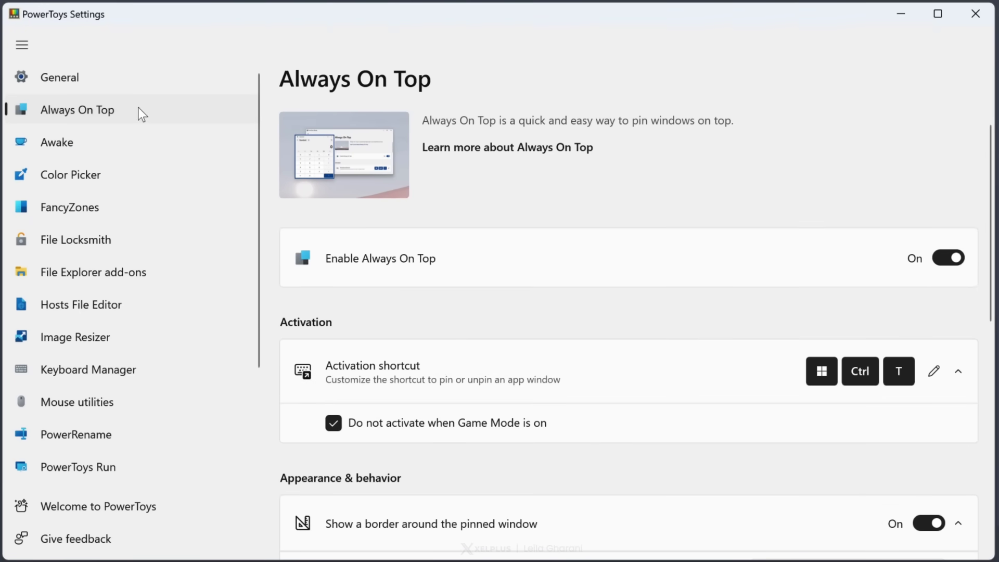
click(80, 76)
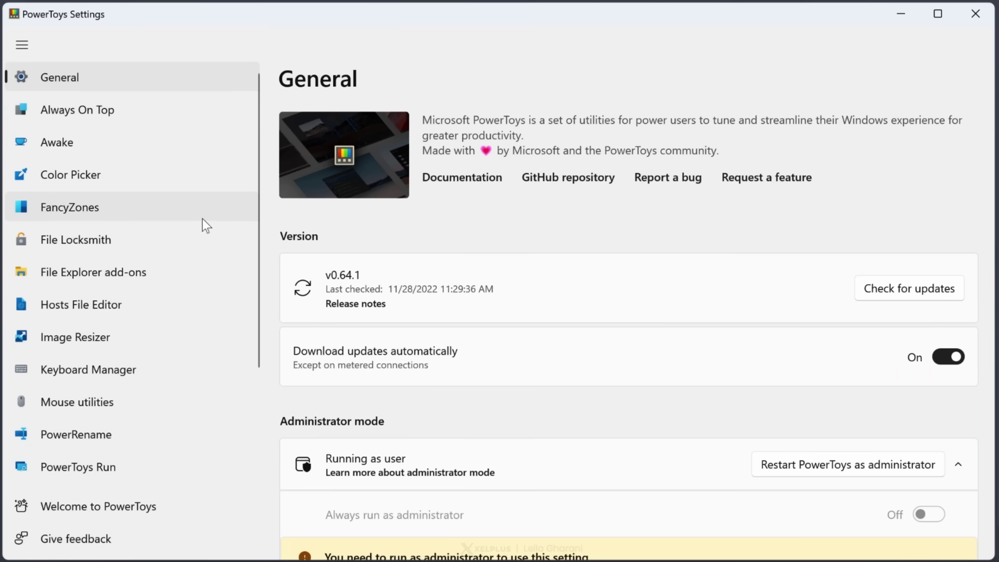
click(168, 114)
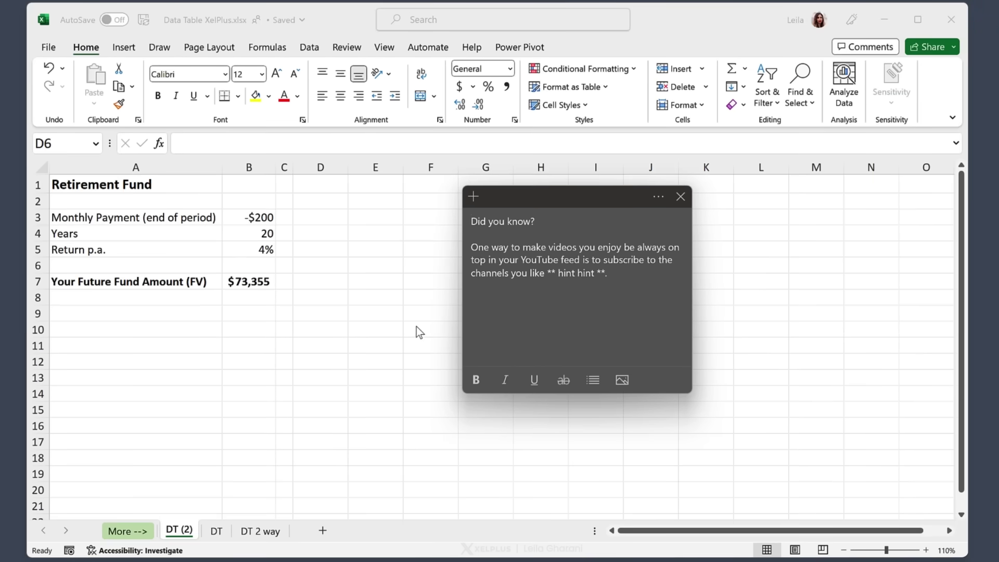
Select cells in the Retirement Fund worksheet behind the unpinned sticky note, including the future fund amount in B7.
click(232, 217)
click(220, 252)
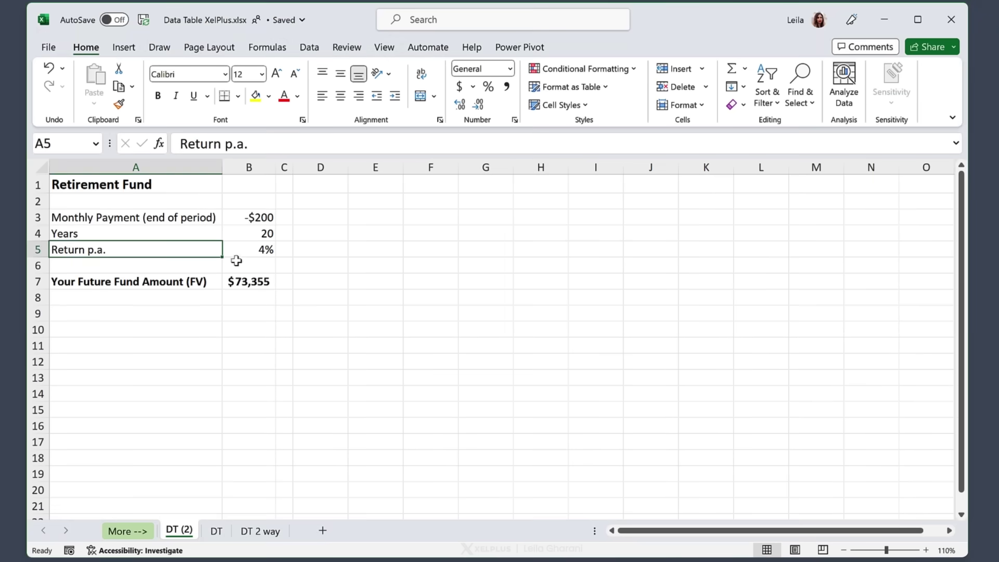
click(241, 280)
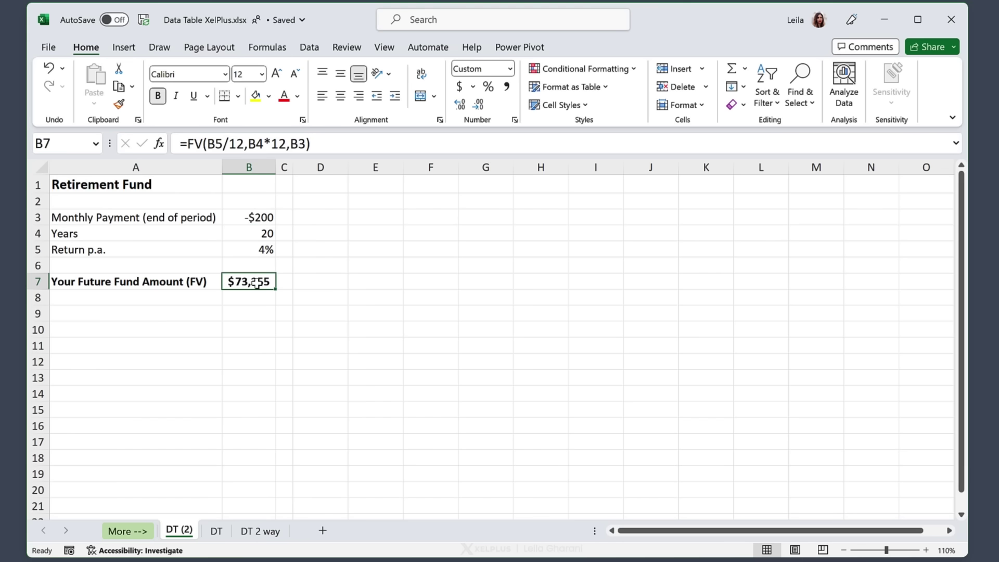
click(334, 250)
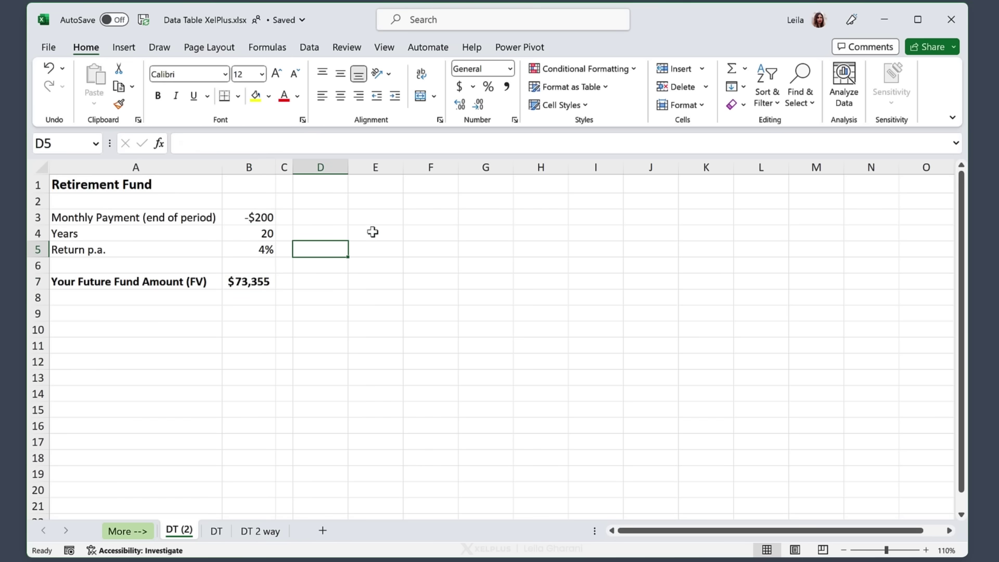
Bring the sticky note back over the worksheet, move it closer to the data, and pin it with Always On Top.
click(907, 561)
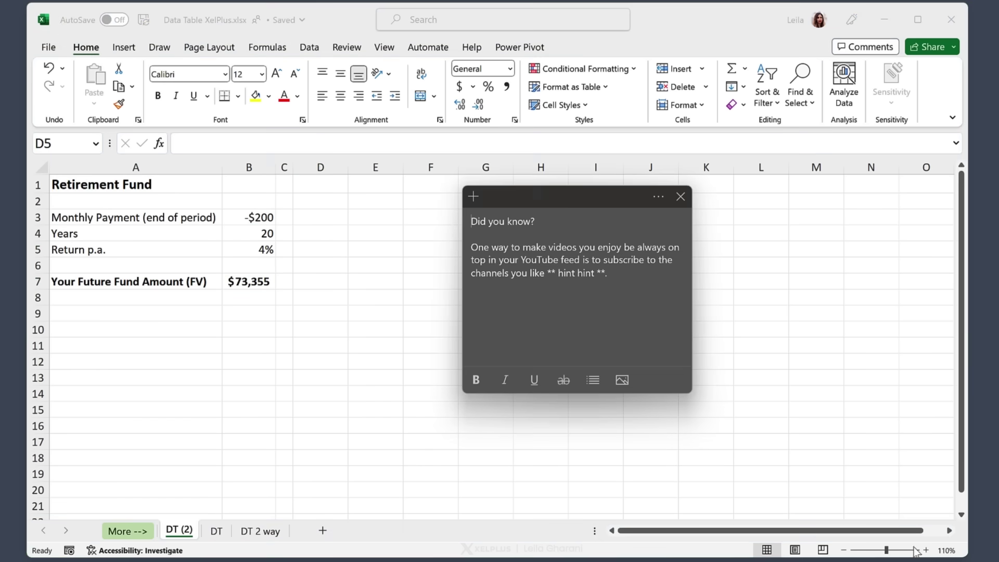
drag(559, 197, 489, 194)
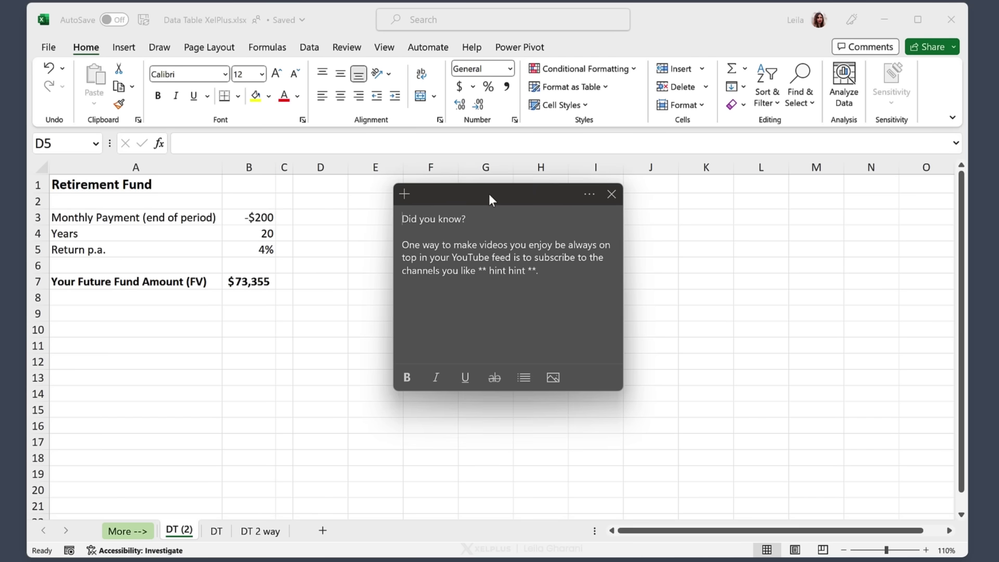
key(ctrl+super+t)
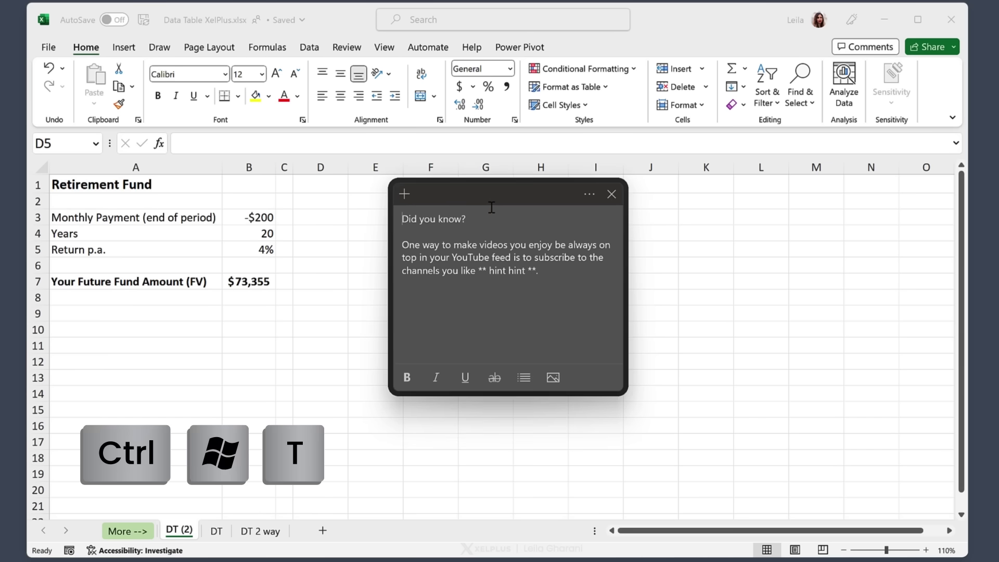
Select the range B3:B7 and other worksheet cells behind the pinned sticky note to test Always On Top.
click(308, 215)
drag(248, 218, 245, 281)
click(304, 215)
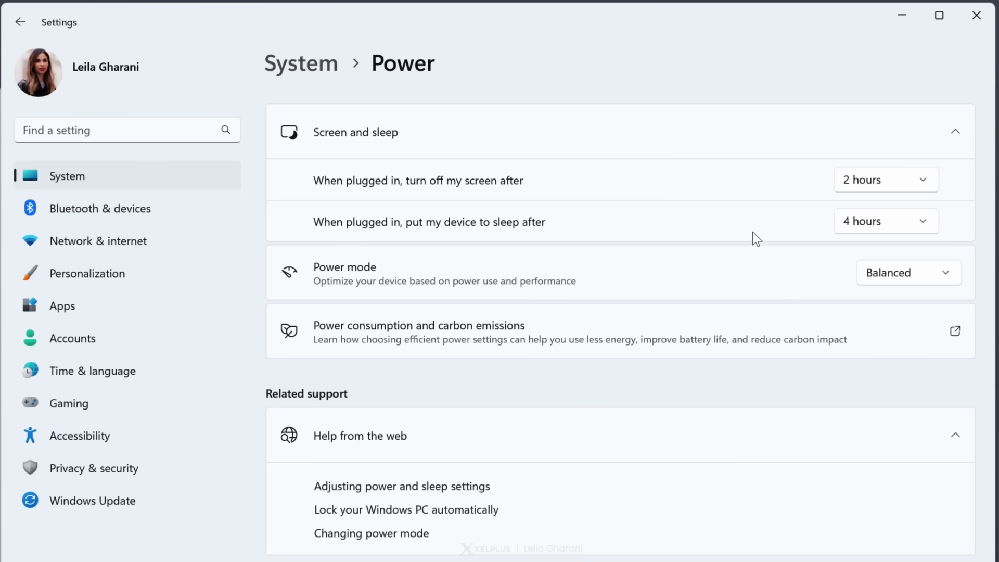
Minimize the Windows Power settings and set the PowerToys Awake mode to Keep awake temporarily.
click(903, 22)
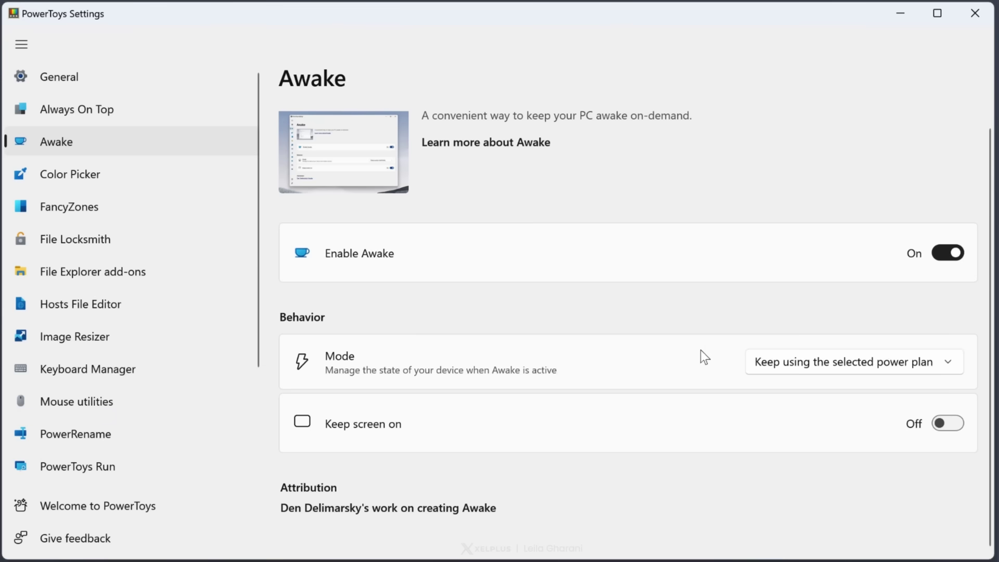
click(938, 364)
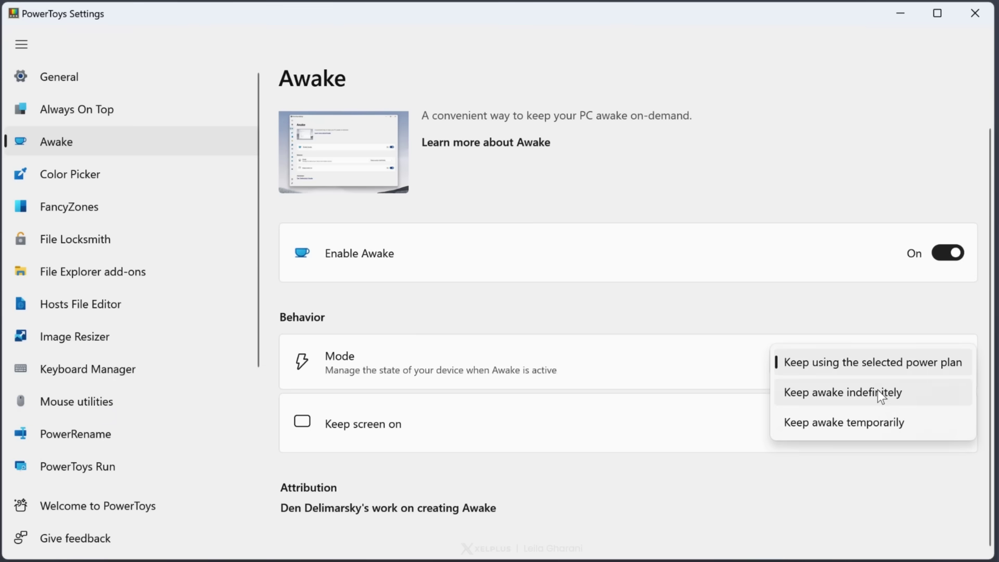
click(865, 427)
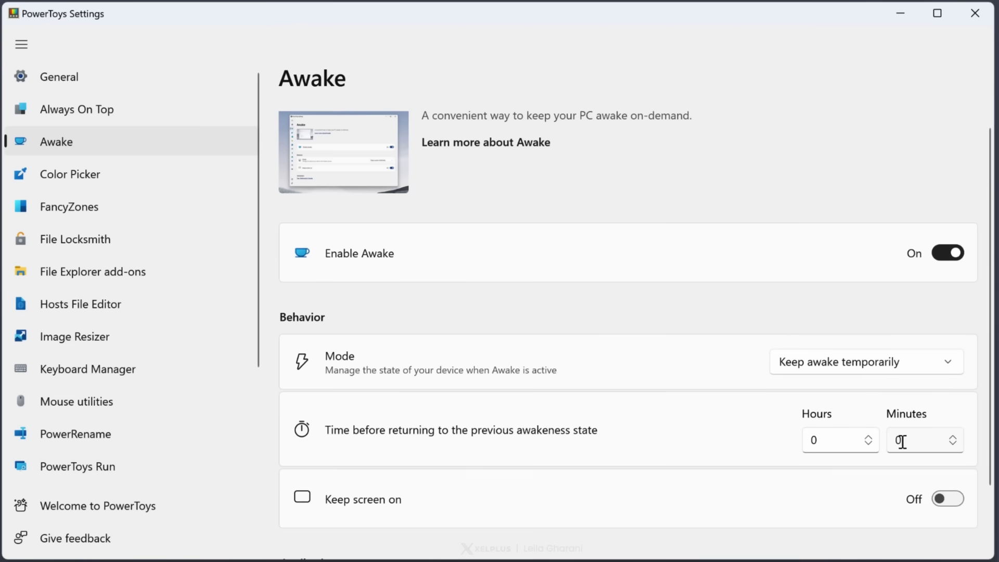
scroll(893, 436, down, 3)
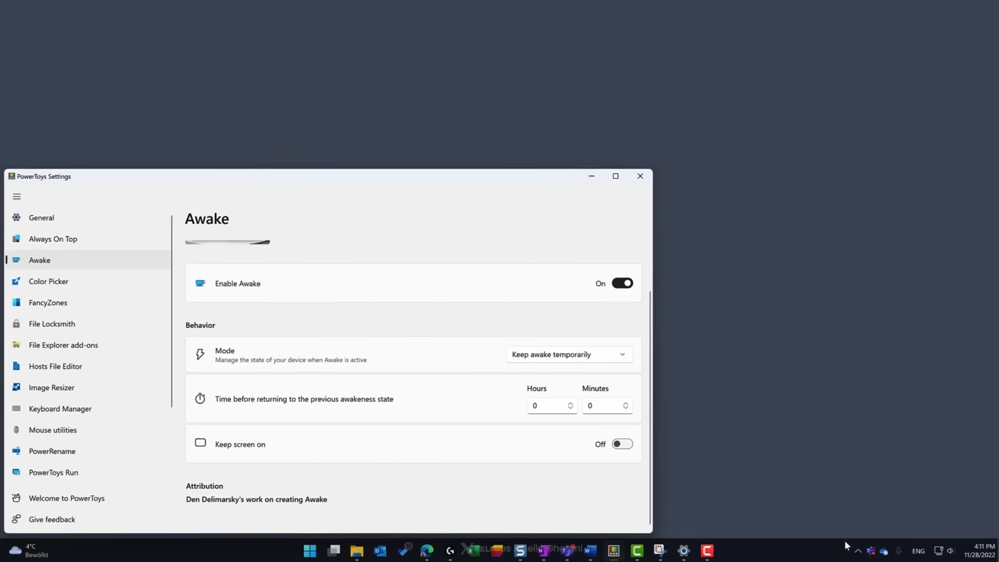
Examine the mode and screen options offered by the PowerToys Awake icon among the hidden system tray icons.
click(842, 550)
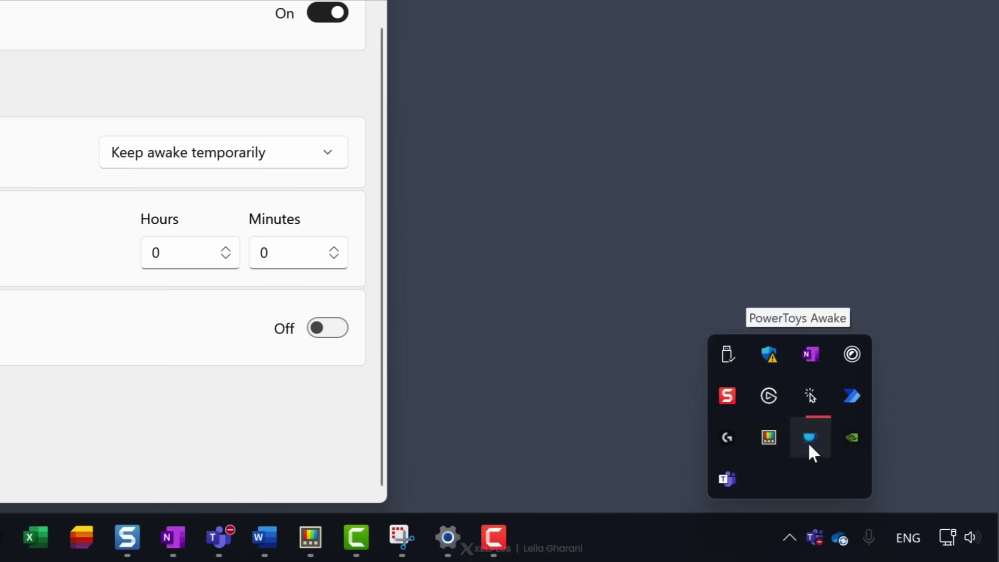
right_click(852, 501)
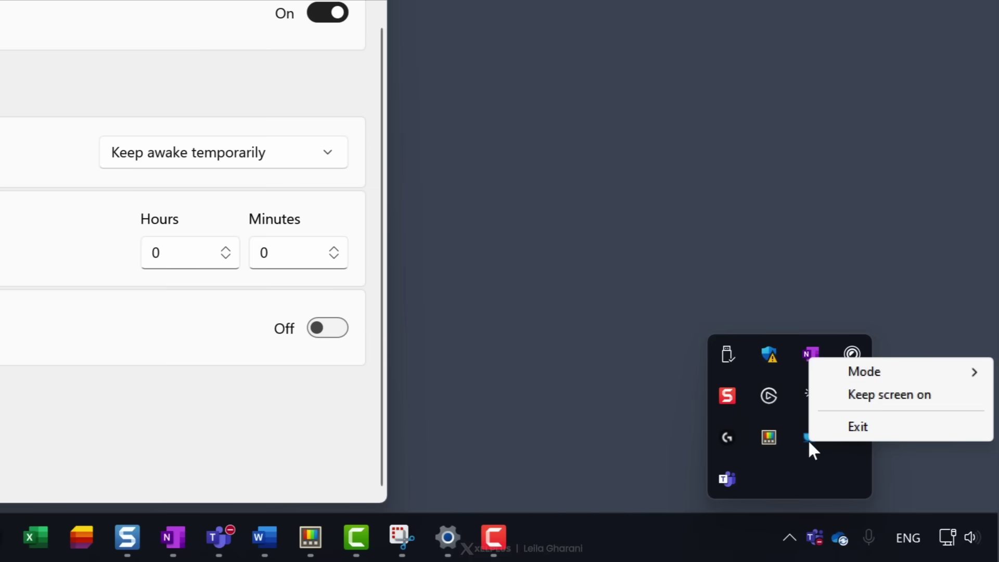
mouse_move(873, 373)
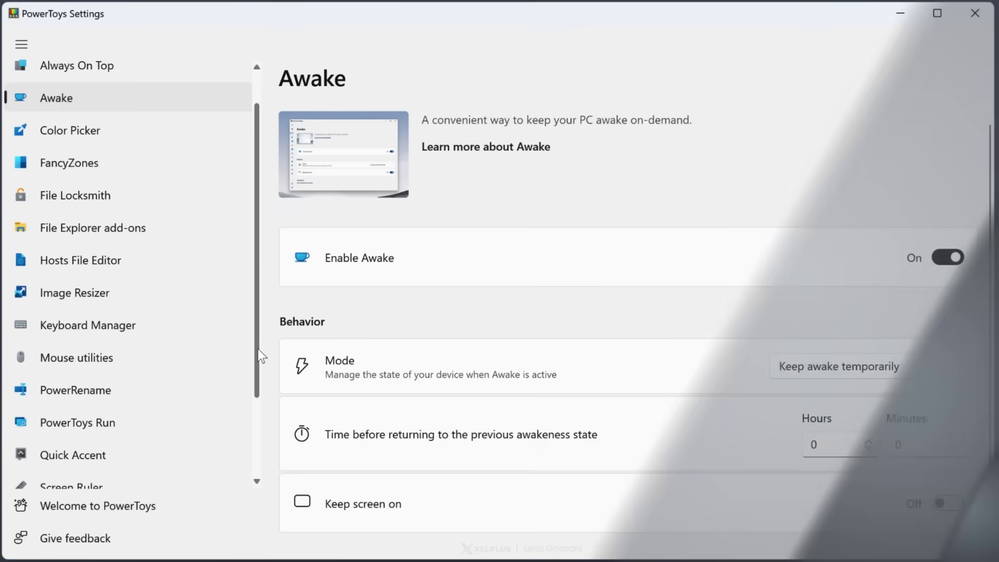
Open the Text Extractor settings page in PowerToys.
scroll(123, 374, down, 5)
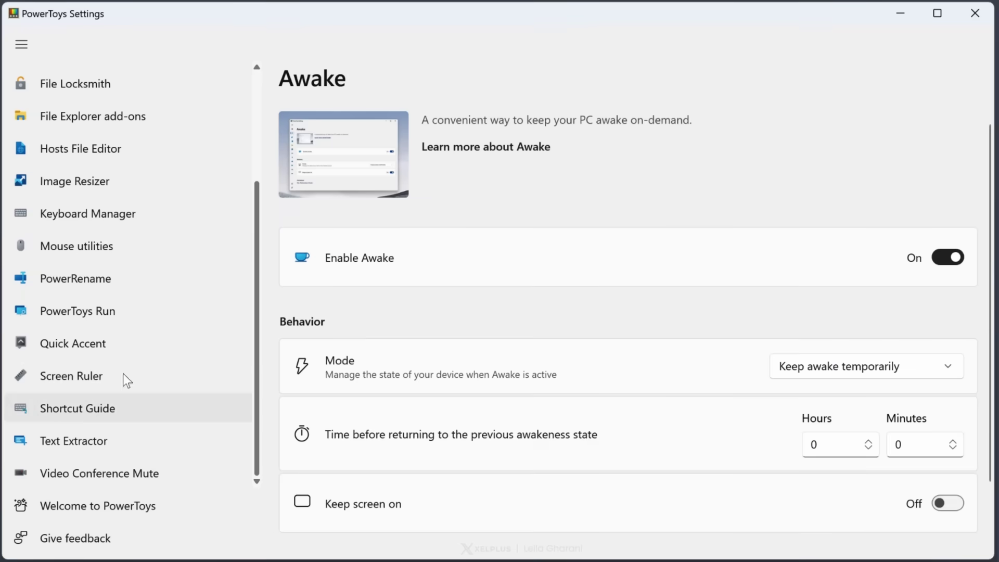
click(84, 443)
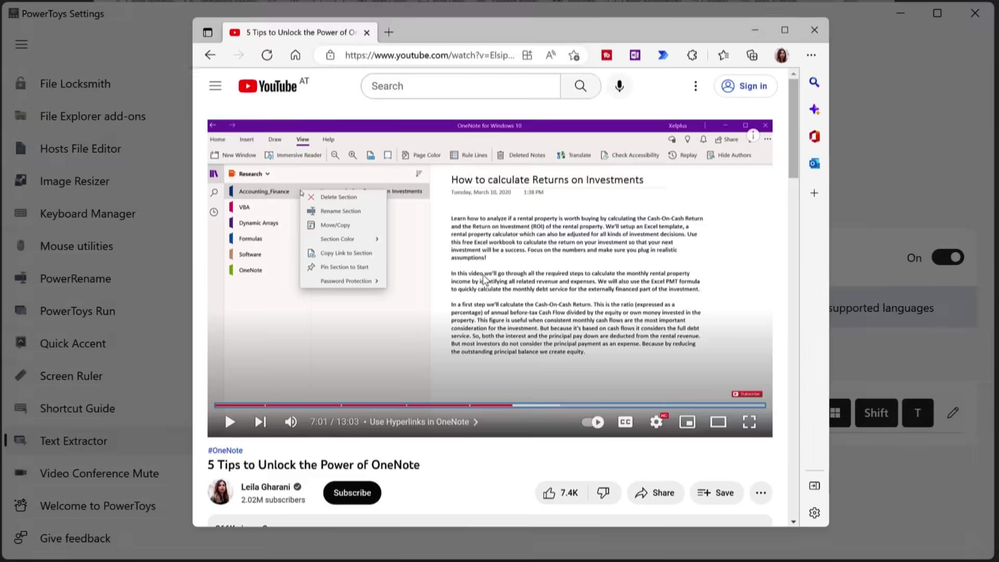
Capture the first paragraph under "How to calculate Returns on Investments" in the YouTube video with Text Extractor and paste it into the blank Word document.
key(super+shift+t)
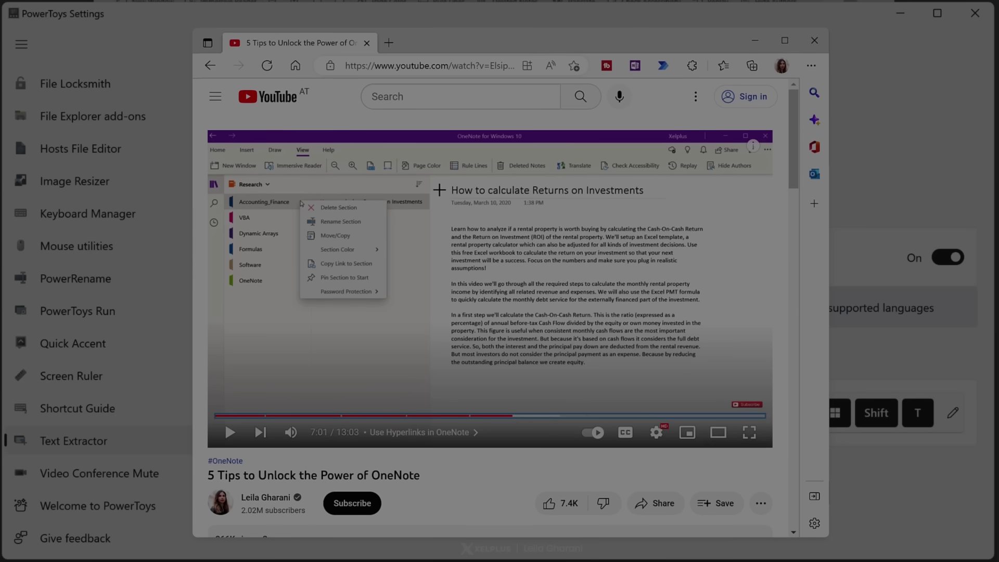
drag(444, 219, 712, 279)
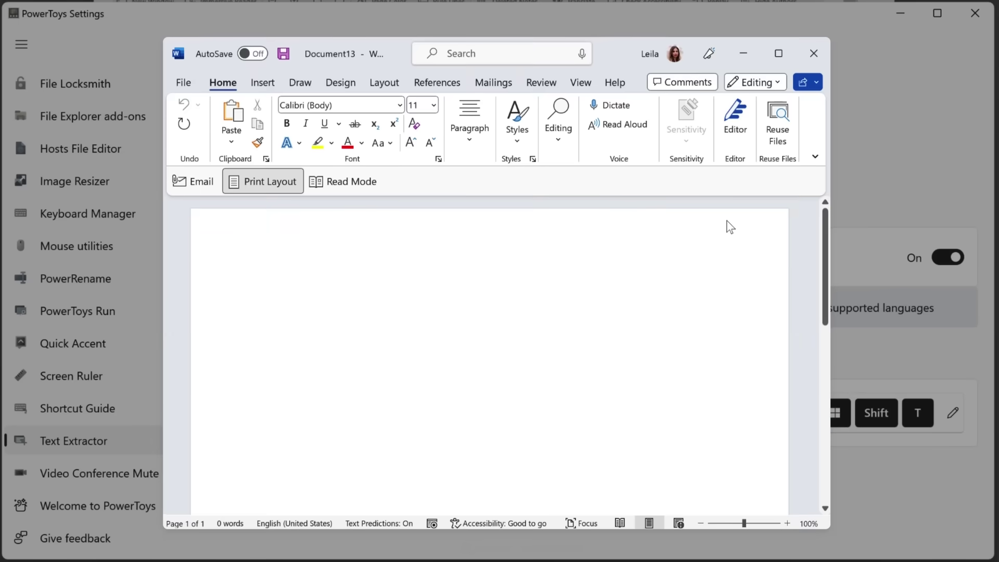
text(Learn how to analyze if a rental property is worth buying by calculating the Cash-On-Cash Return and the Return on Investment (ROI) of the rental property. We'll setup an Excel template, a rental property calculator which can also be adjusted for all kinds of investment decisions. Use this free Excel workbook to calculate the return on your investment so that your next investment will be a success. Focus on the numbers and make sure you plug in realistic assumptions!)
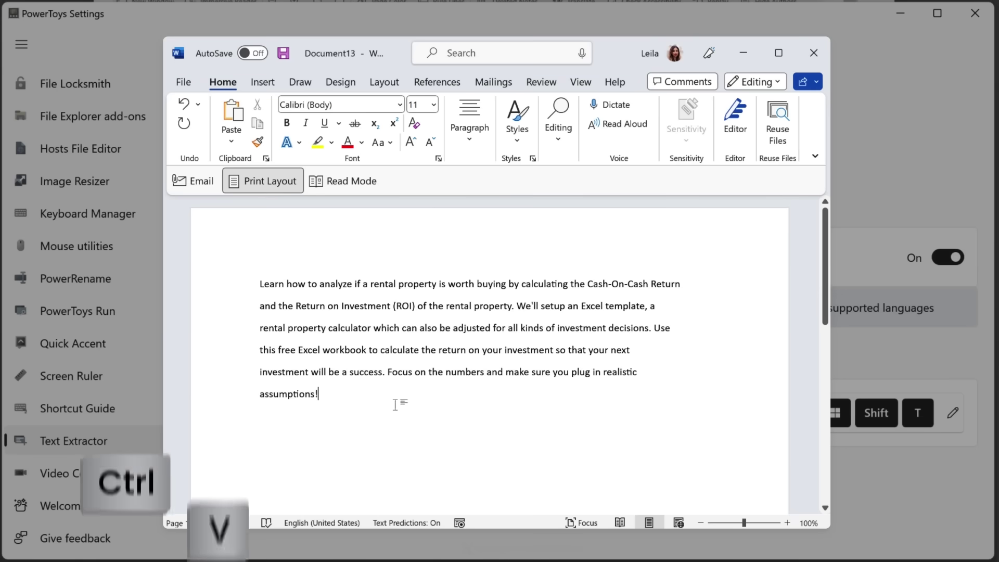
key(ctrl+v)
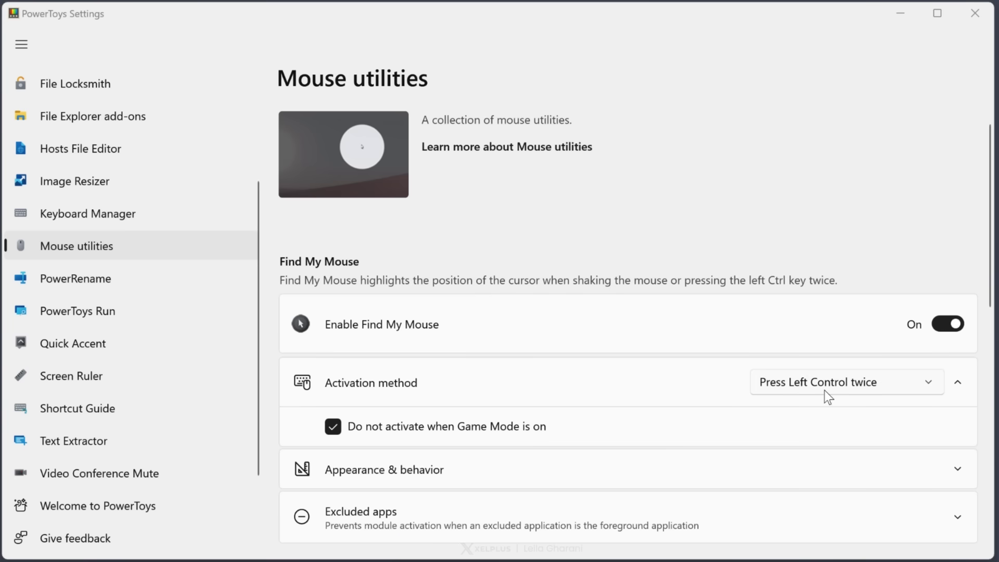
Set the Find My Mouse activation method to Shake mouse and enable Mouse Highlighter.
click(837, 388)
click(830, 411)
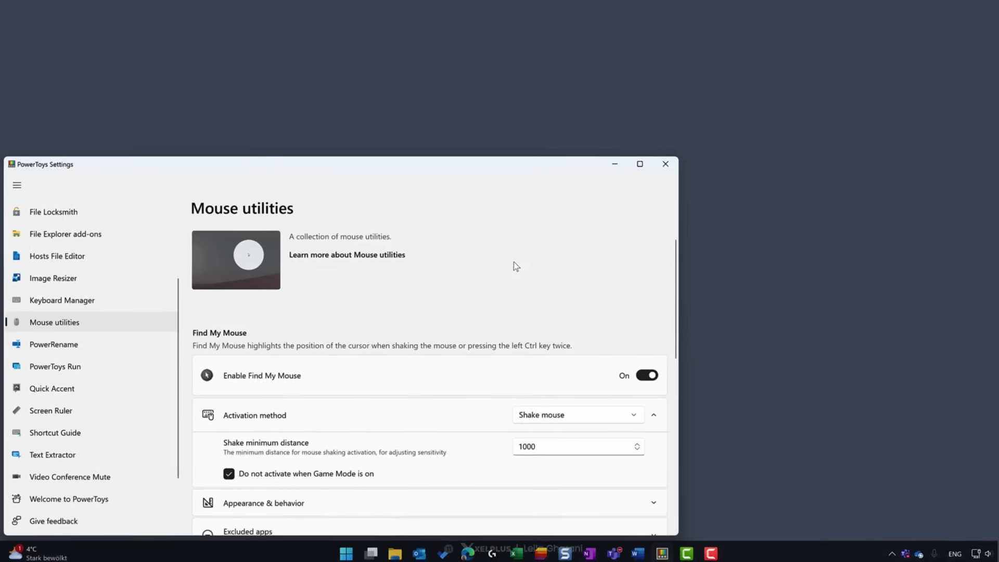
scroll(513, 265, down, 8)
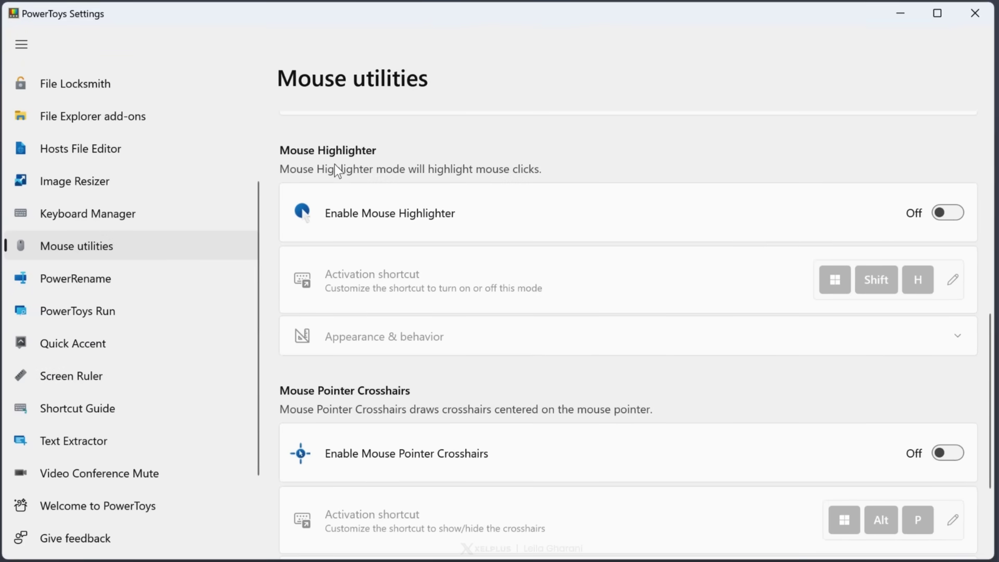
click(957, 221)
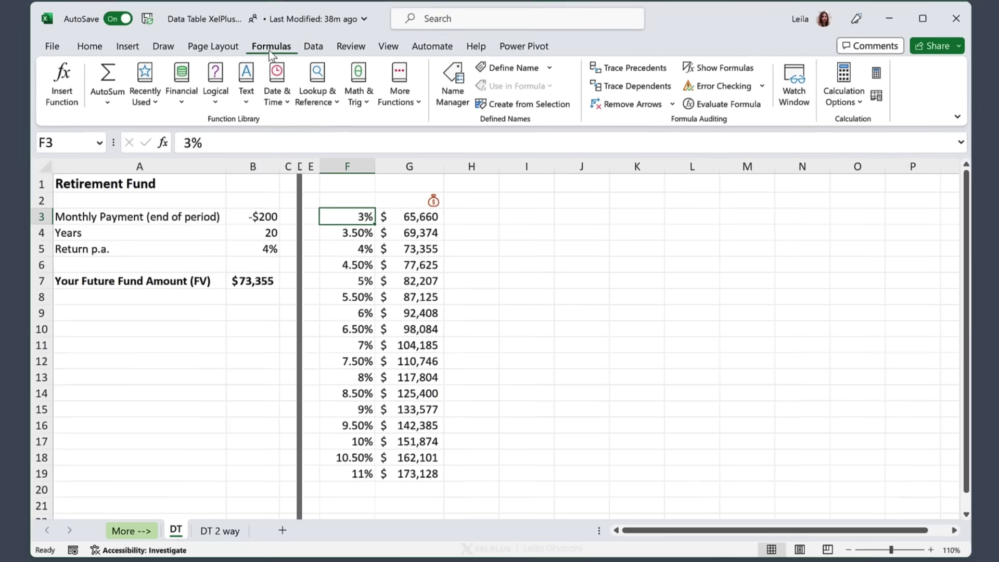
Test Mouse Highlighter in the Excel workbook by switching between the Page Layout, Formulas and Data ribbons.
click(206, 49)
click(267, 49)
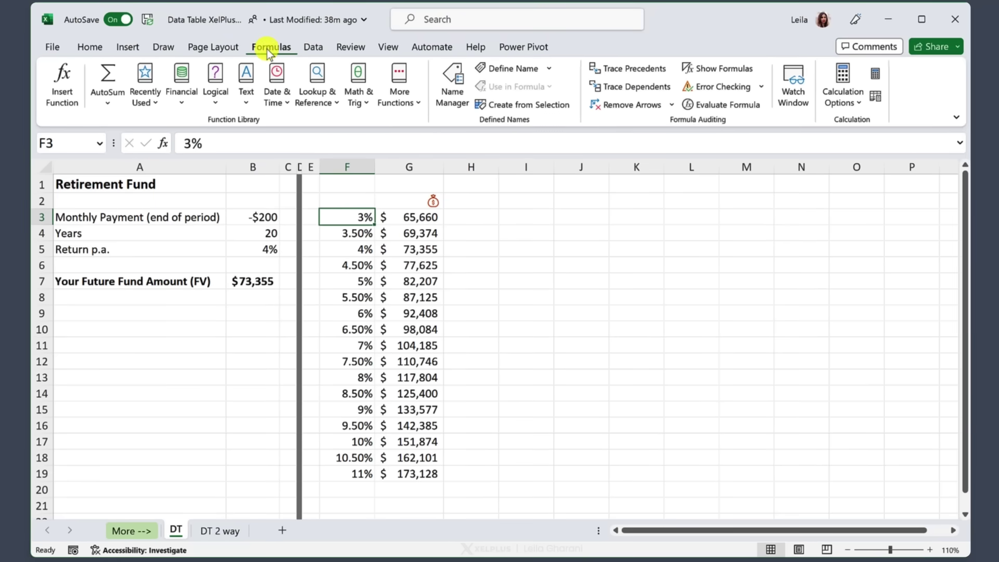
click(313, 47)
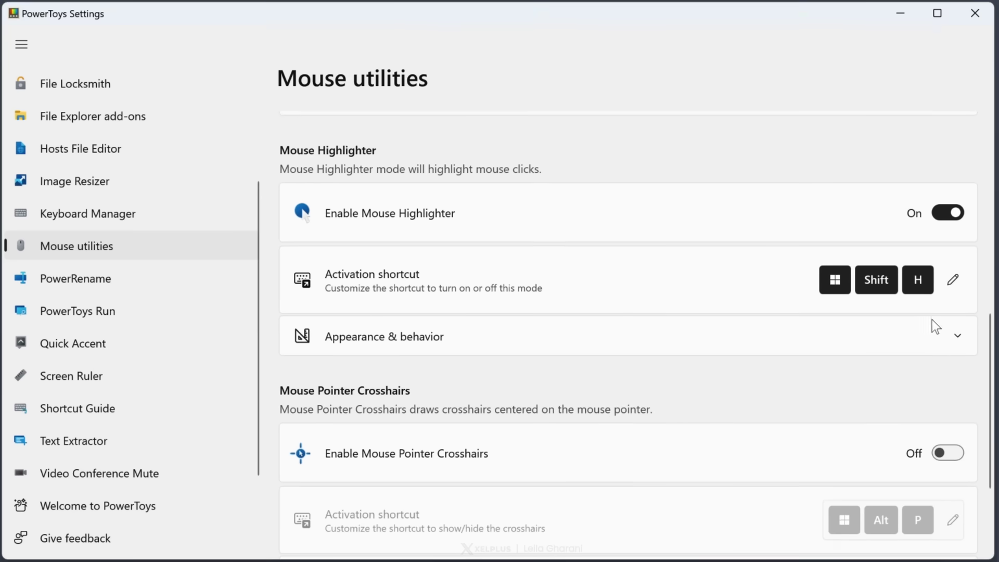
Examine Mouse Highlighter's appearance and behavior options, covering highlight colors, opacity, radius and fade timing, and test the secondary button highlight.
click(950, 339)
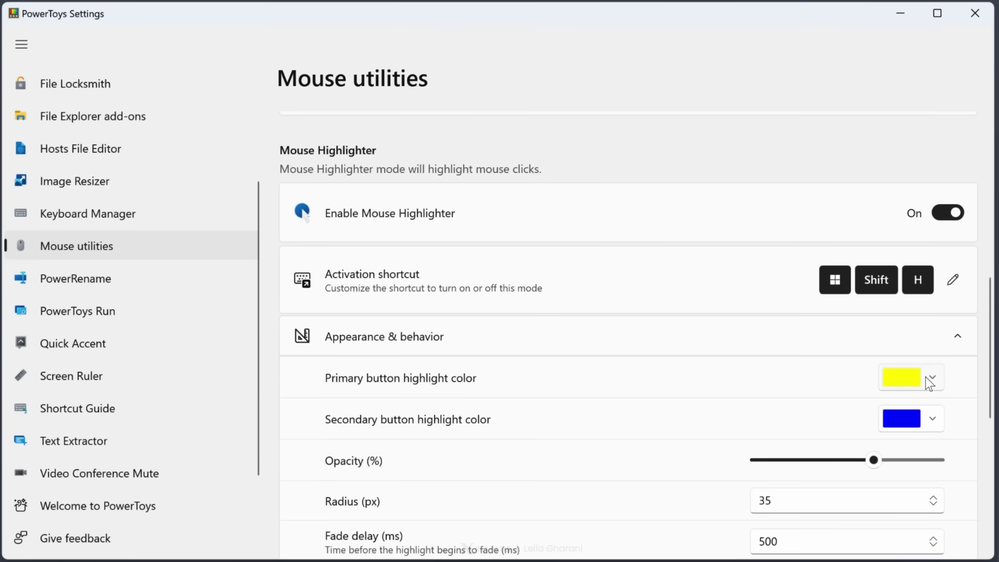
scroll(925, 376, down, 3)
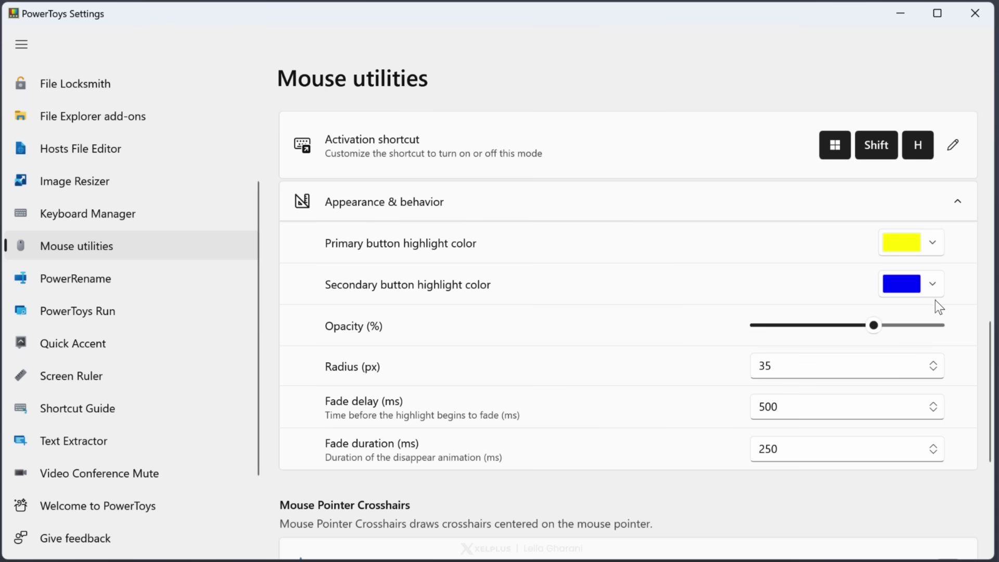
right_click(619, 281)
right_click(663, 279)
Enable Mouse Pointer Crosshairs and toggle the crosshairs display.
scroll(809, 450, down, 5)
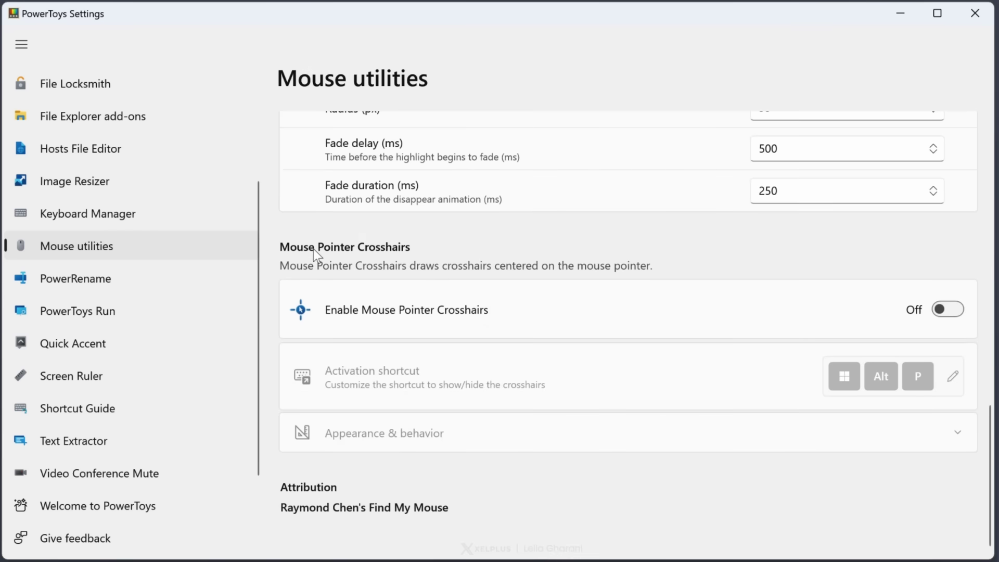
click(957, 309)
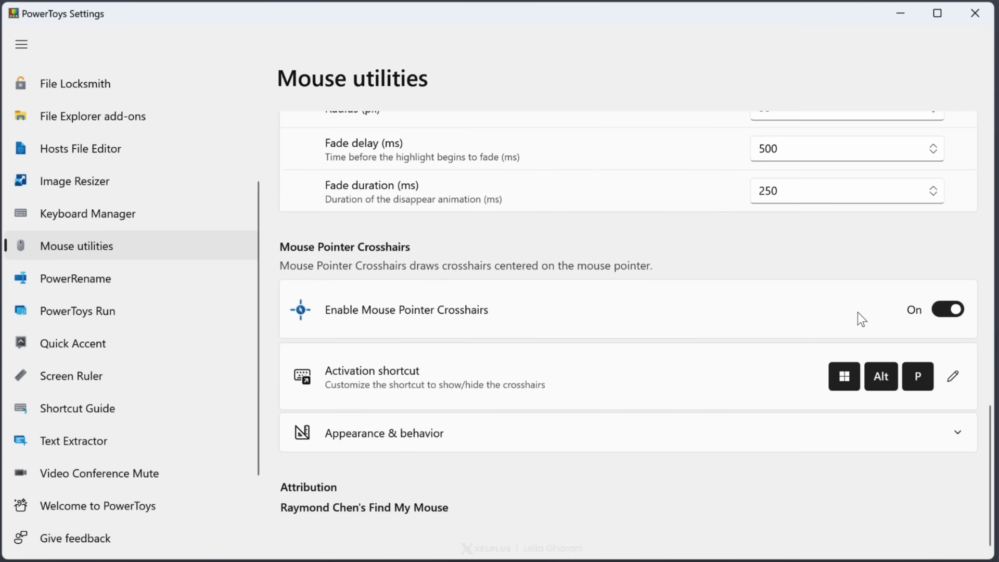
key(super+alt+p)
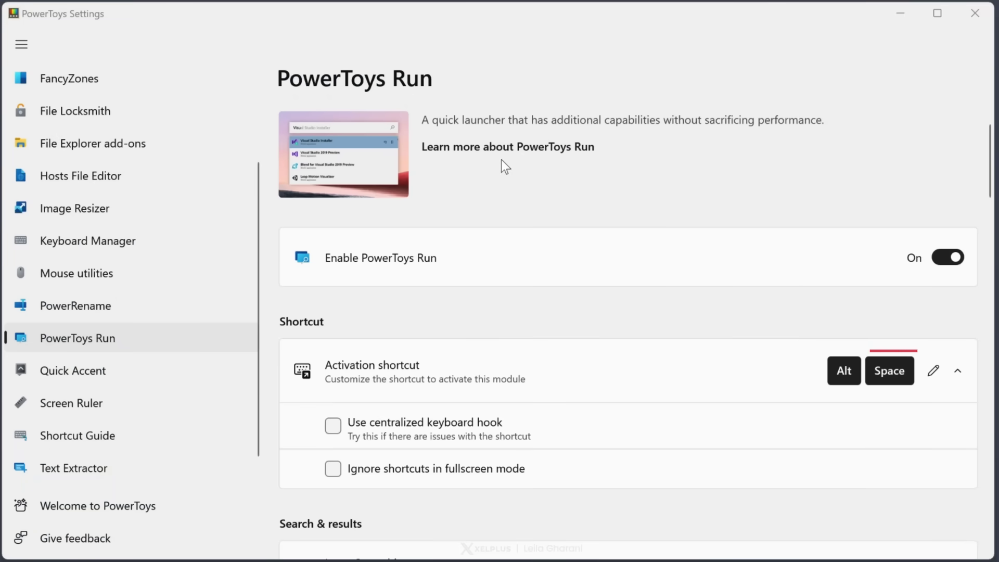
Launch Excel through PowerToys Run by searching for "excel".
key(alt+space)
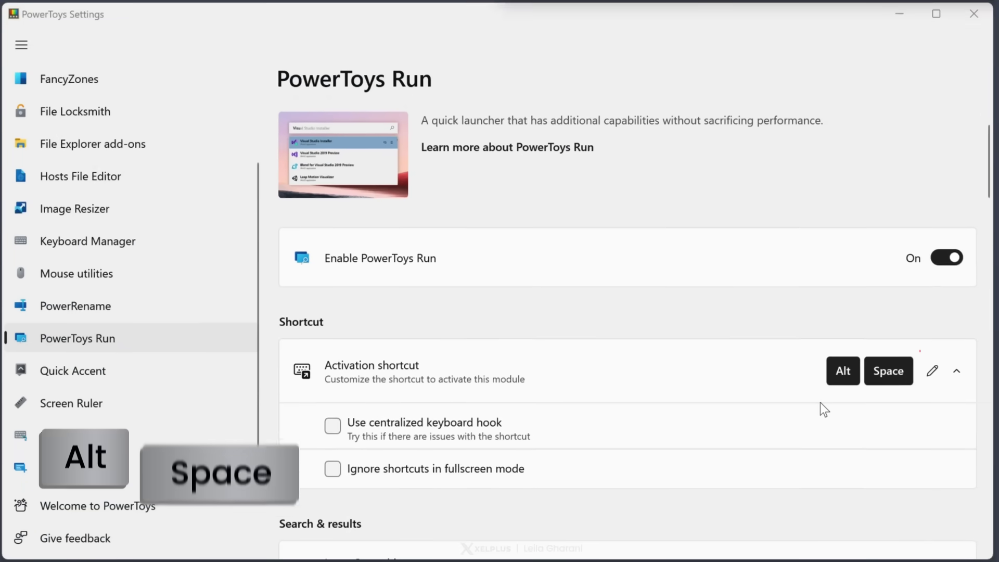
text(excel)
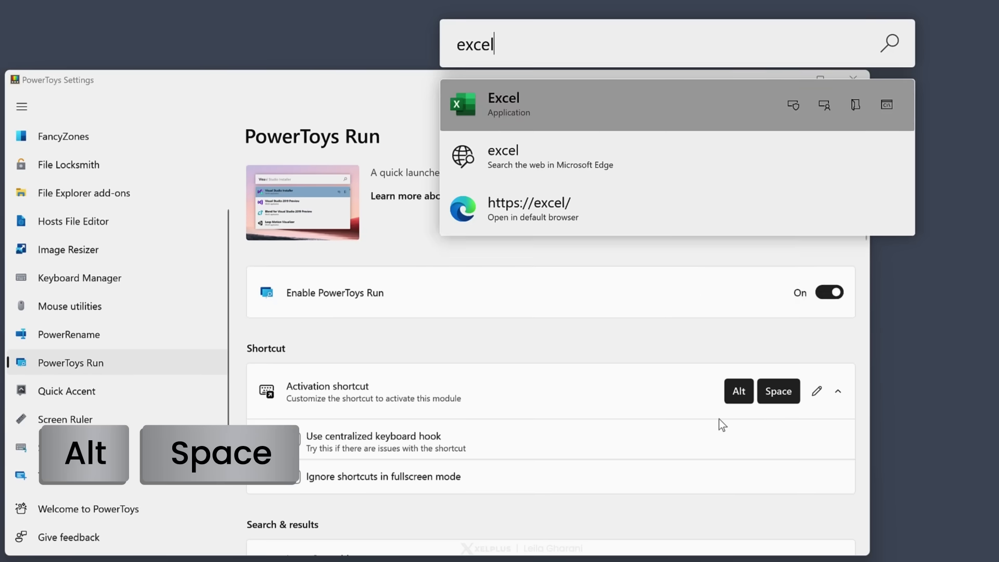
key(Return)
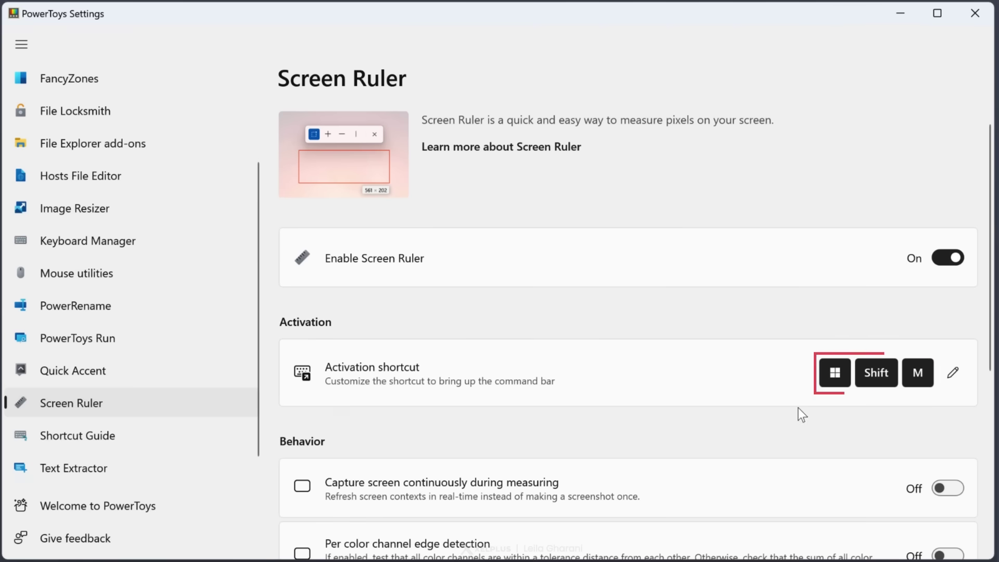
Bring up Screen Ruler over the PowerPoint relationship diagram slide and measure with the combined horizontal and vertical spacing tool.
key(super+shift+m)
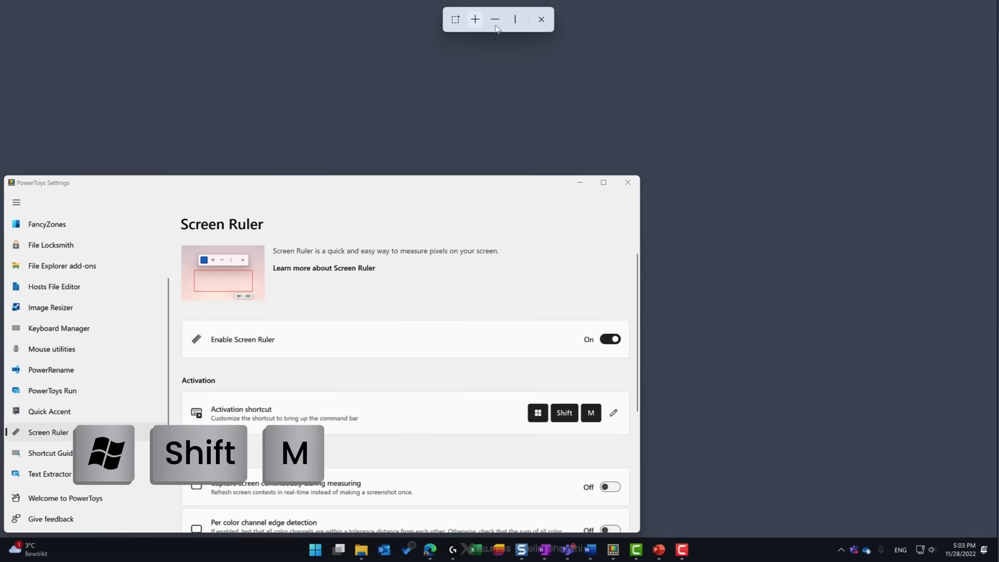
click(658, 552)
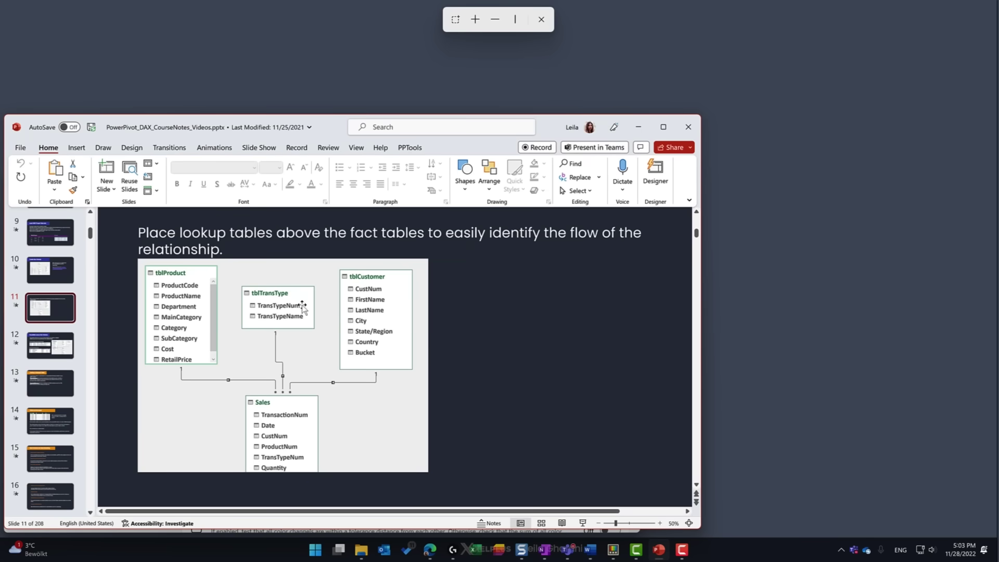
click(474, 20)
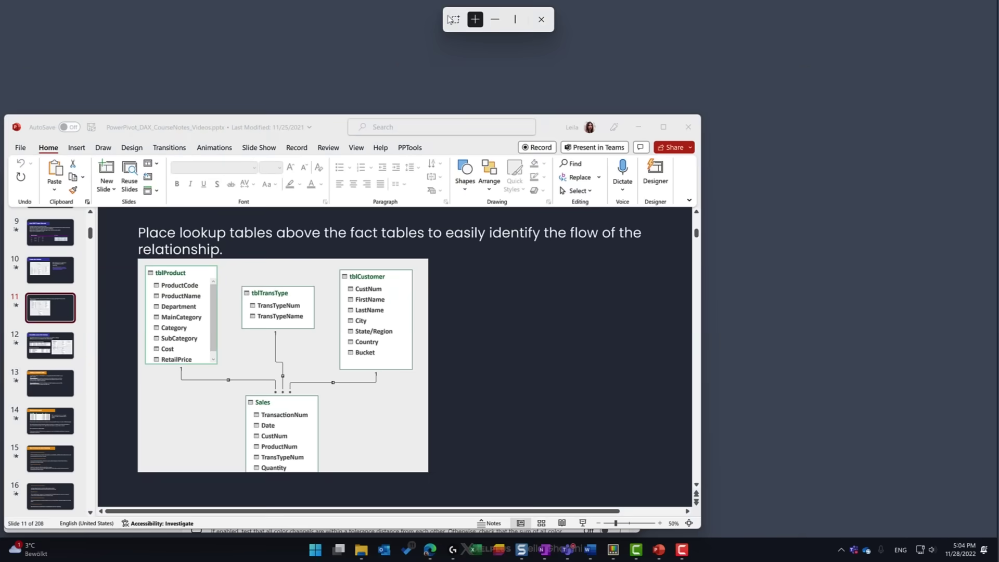
Measure the full bounds of the relationship diagram image on the slide with Screen Ruler's Bounds tool.
click(450, 20)
drag(137, 259, 160, 279)
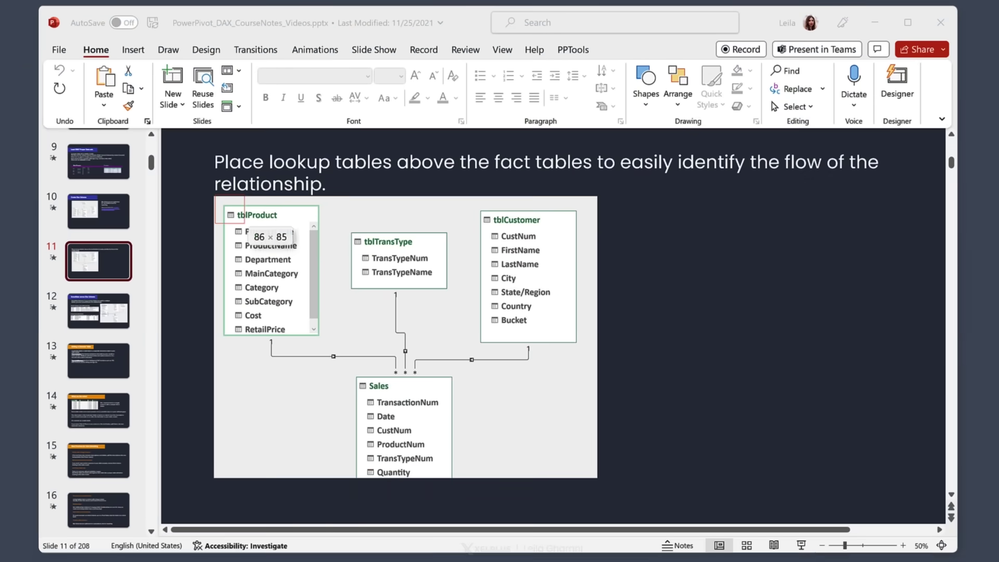
drag(244, 225, 597, 478)
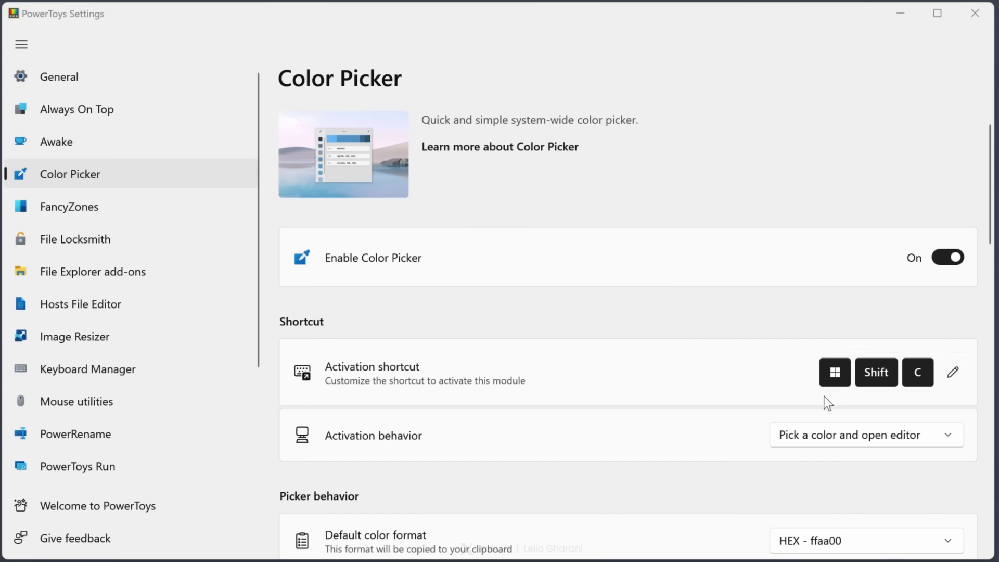
Pick the red of the Fama bar in the Store Breakdown chart on the Power BI web page with Color Picker.
key(super+shift+c)
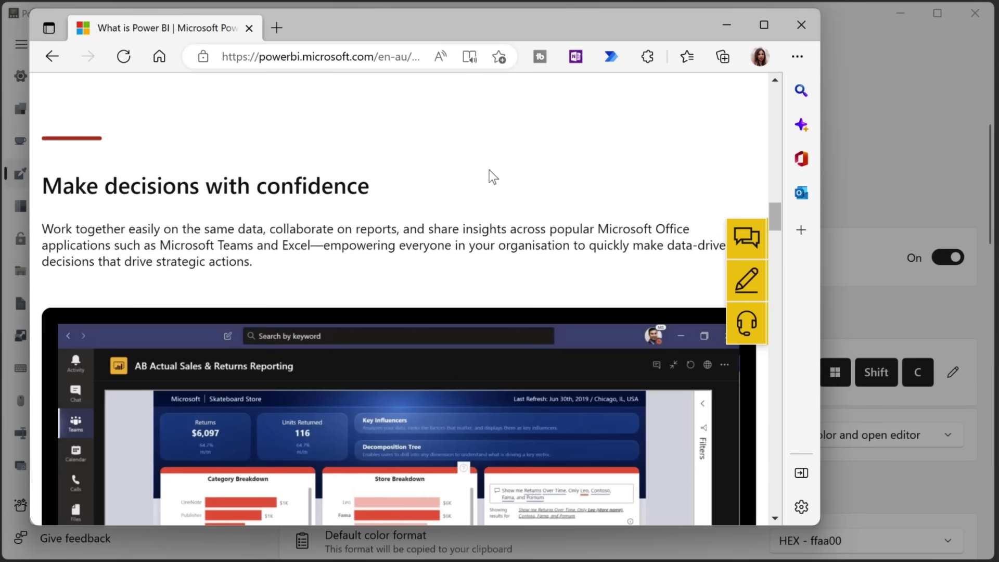
drag(773, 245, 774, 265)
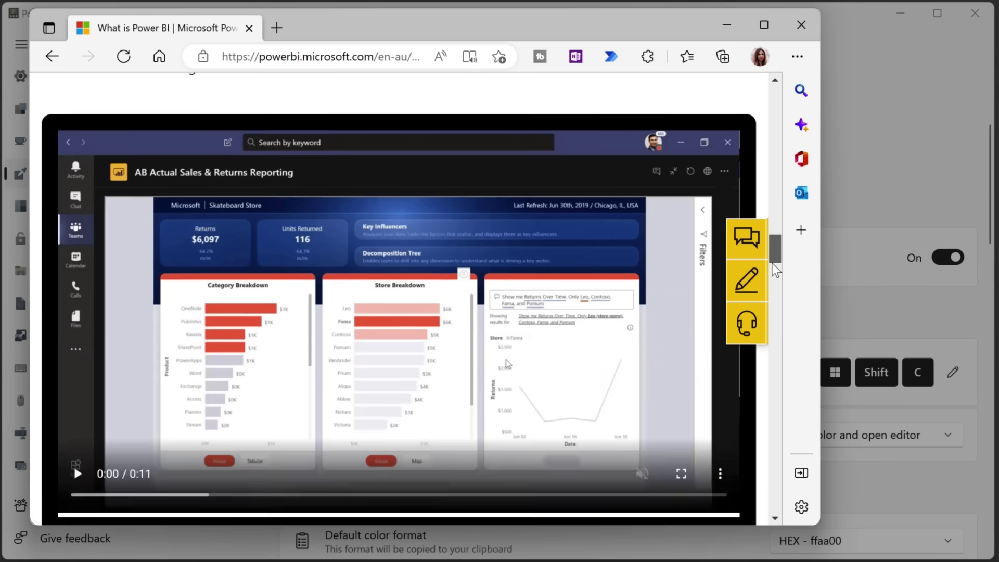
scroll(772, 264, down, 2)
scroll(776, 264, up, 2)
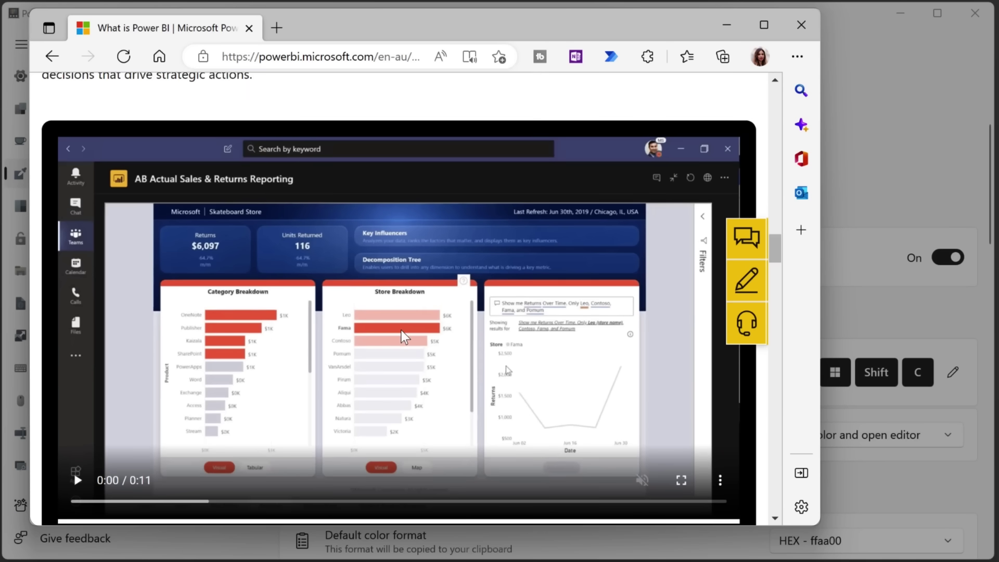
key(super+shift+c)
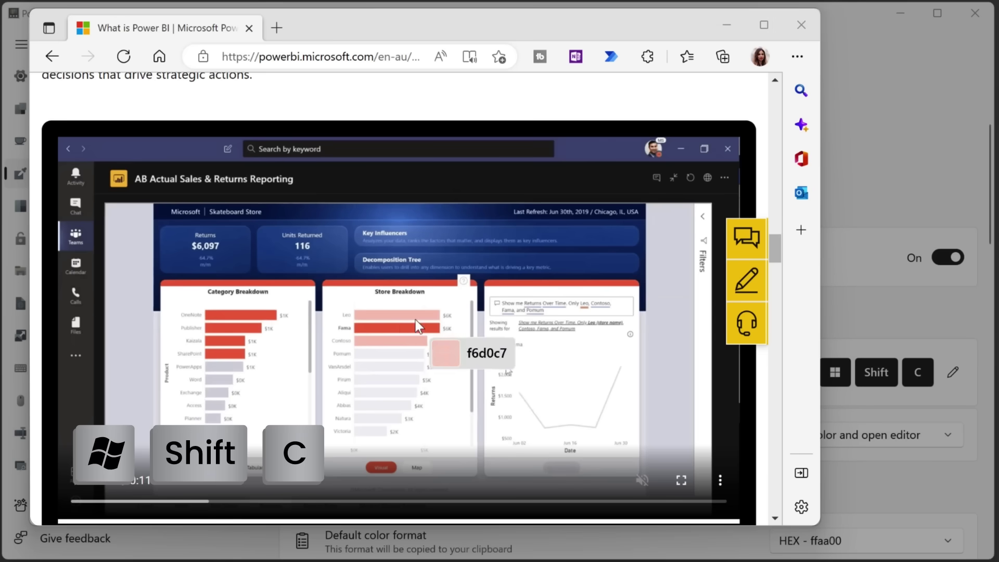
click(416, 327)
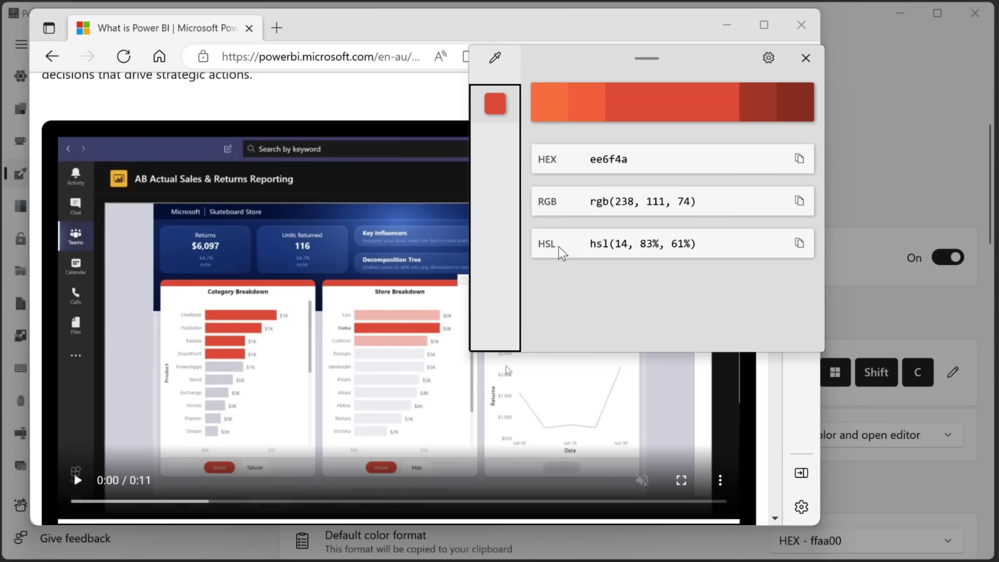
View the fine-tuning sliders for the picked red, close them, and add two darker shades to the color history.
click(662, 109)
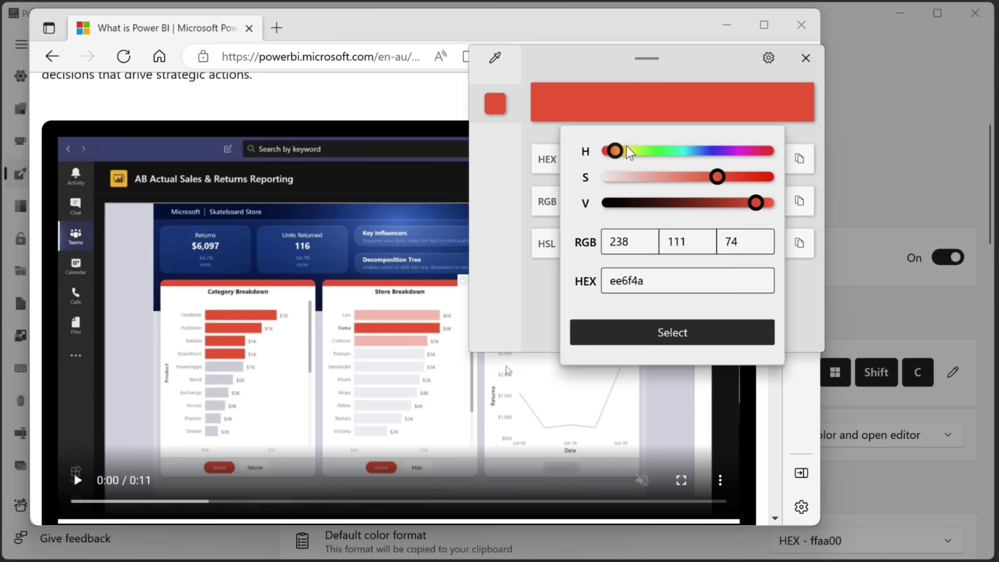
click(662, 105)
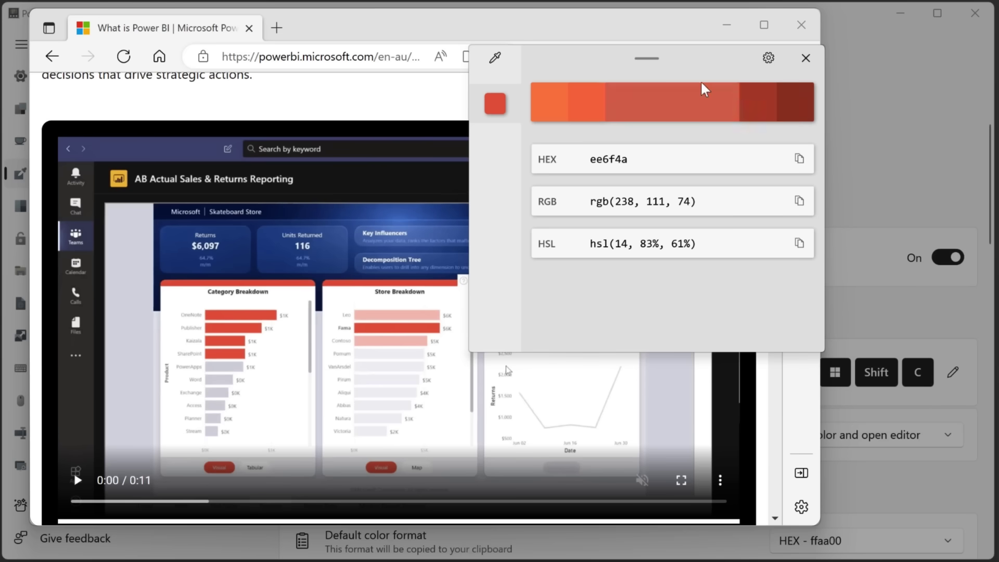
click(763, 109)
click(791, 109)
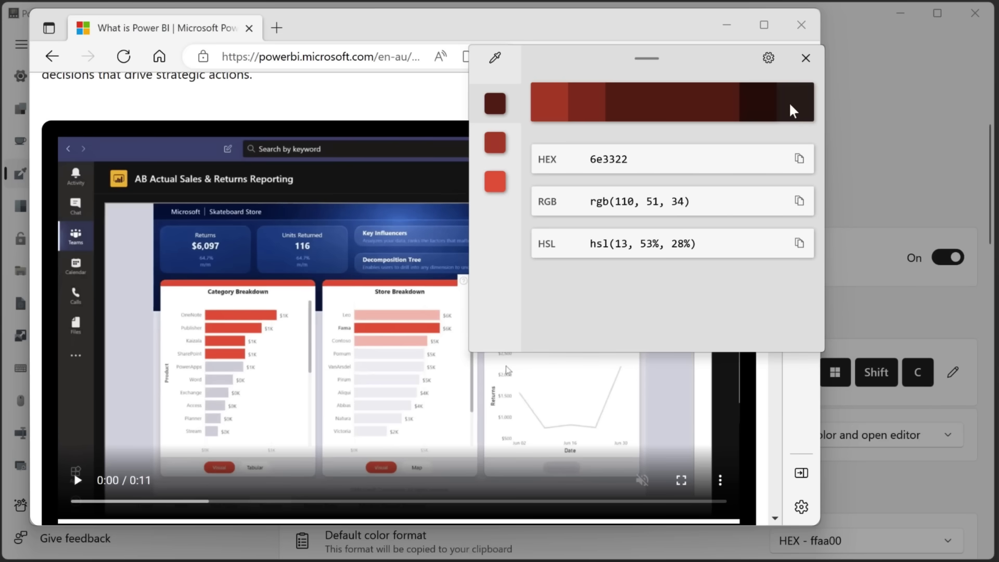
Reselect the original red ee6f4a in the color history and copy its HEX code.
click(501, 154)
click(493, 184)
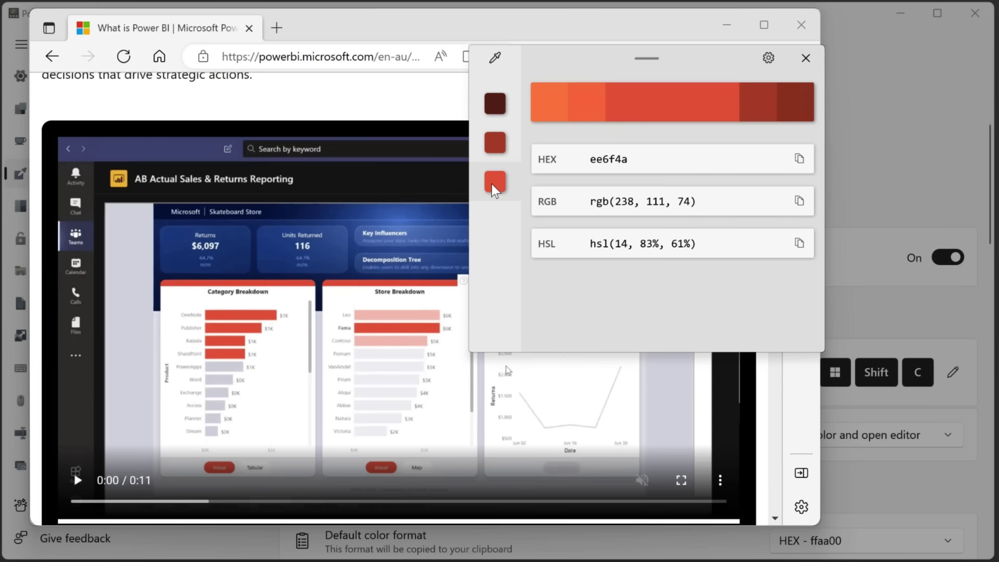
click(797, 161)
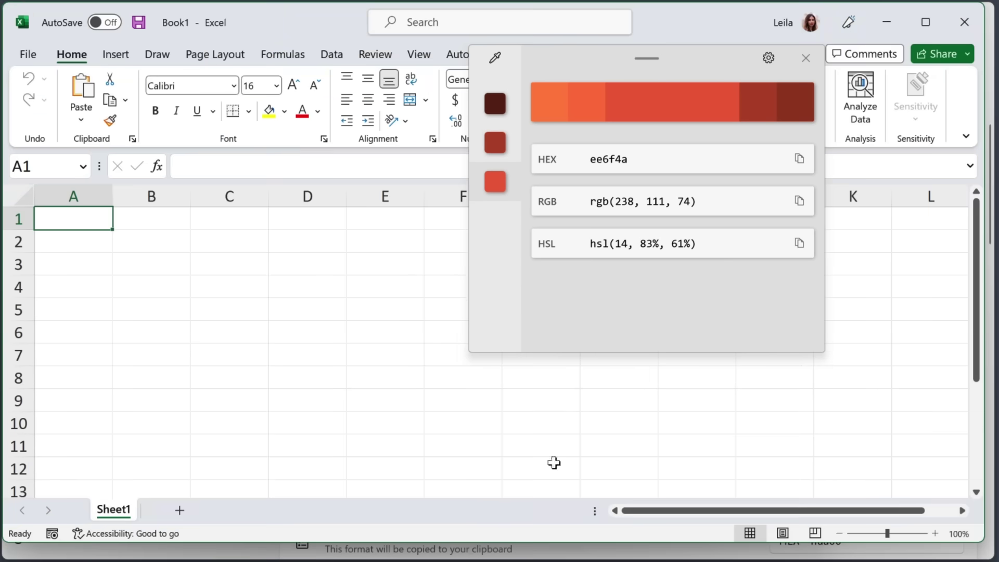
Fill cell A1 of the blank Excel workbook with the custom color #ee6f4a, using the copied HEX code.
click(287, 112)
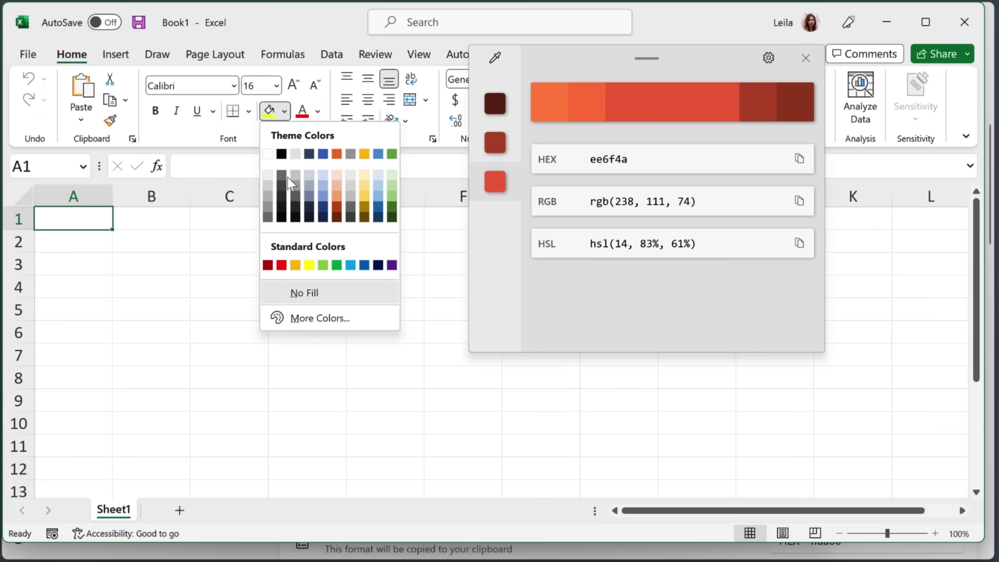
click(312, 318)
click(381, 227)
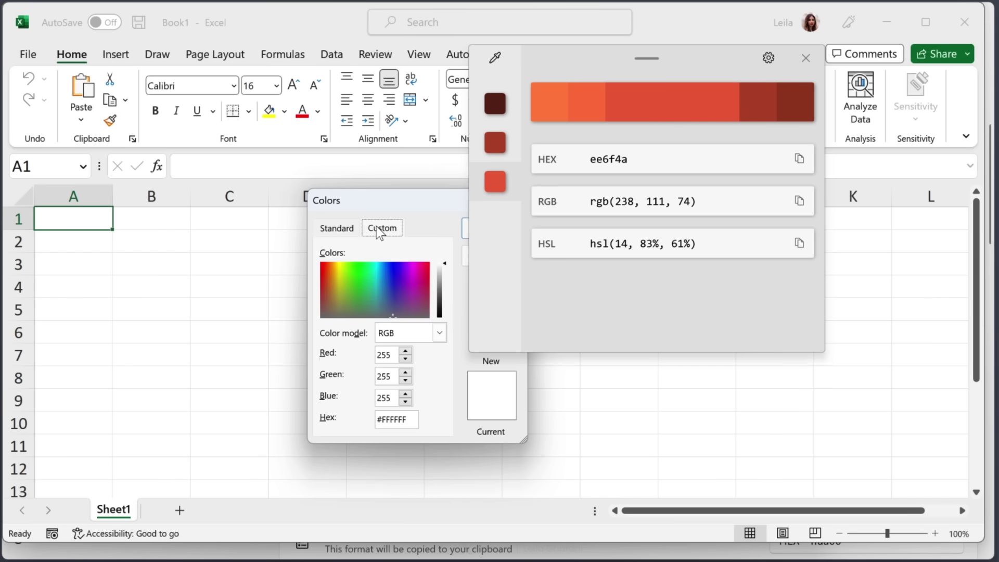
key(ctrl+v)
drag(381, 419, 419, 420)
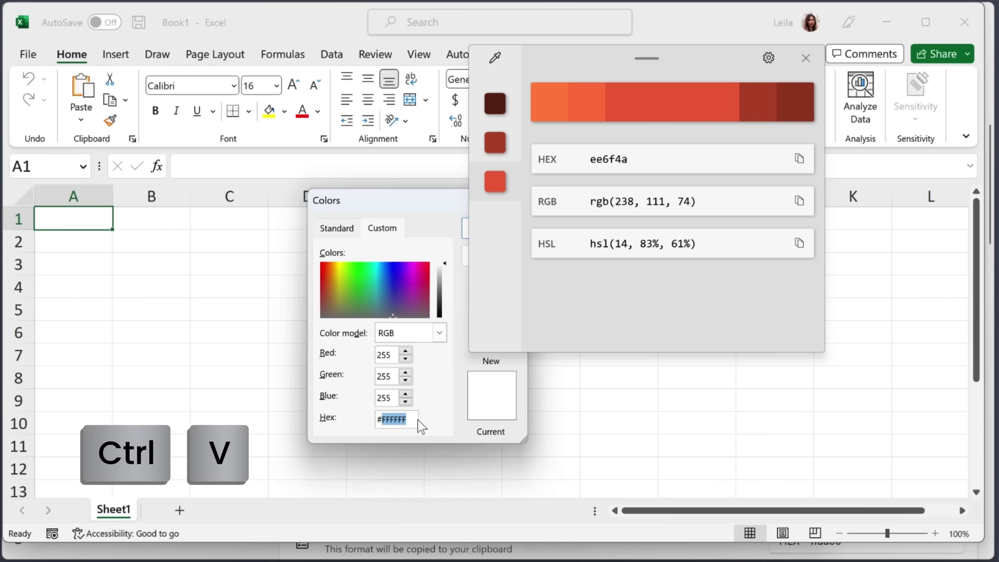
key(ctrl+v)
drag(401, 195, 298, 177)
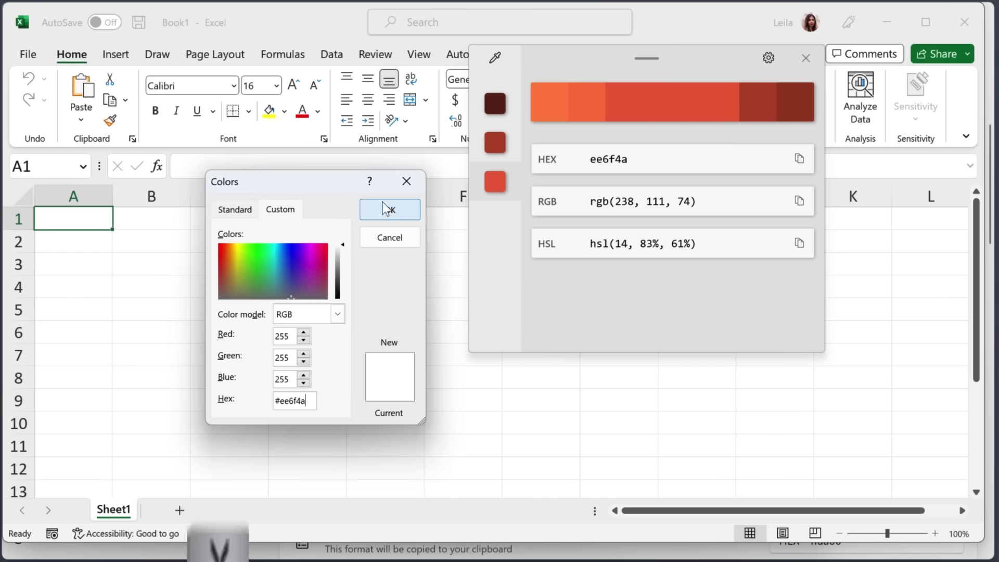
click(385, 208)
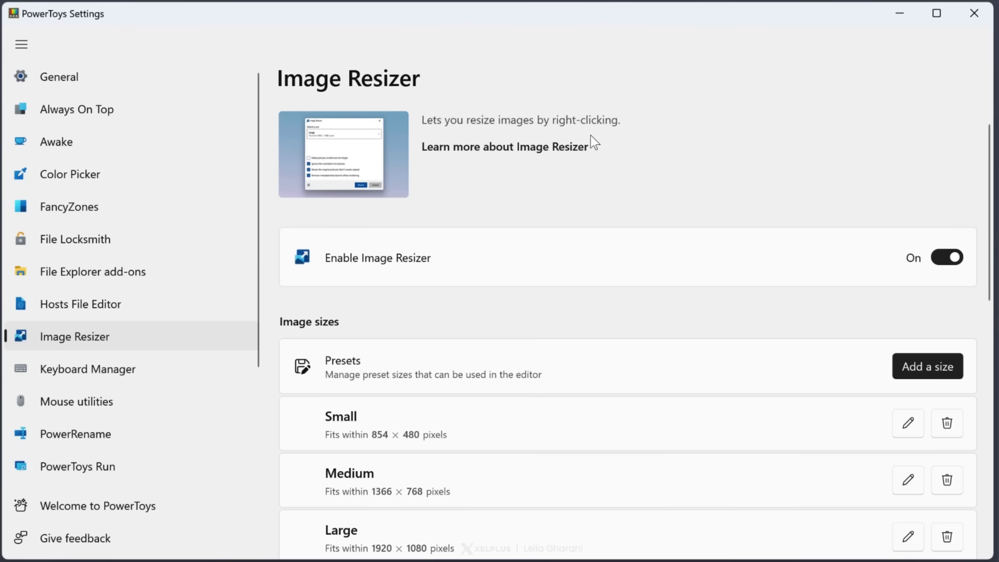
Add a new Image Resizer size preset and name it Web.
scroll(479, 394, down, 3)
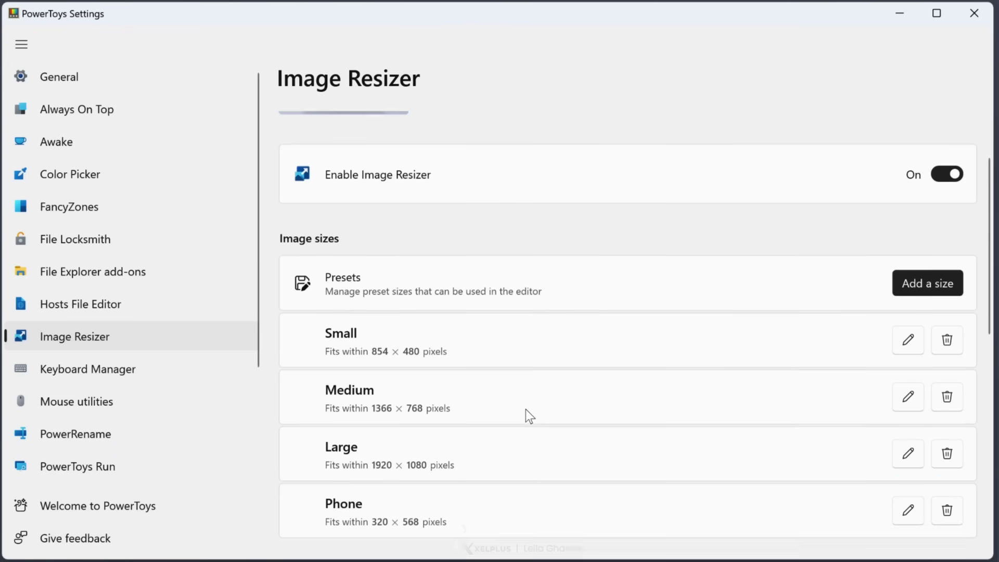
scroll(421, 452, down, 2)
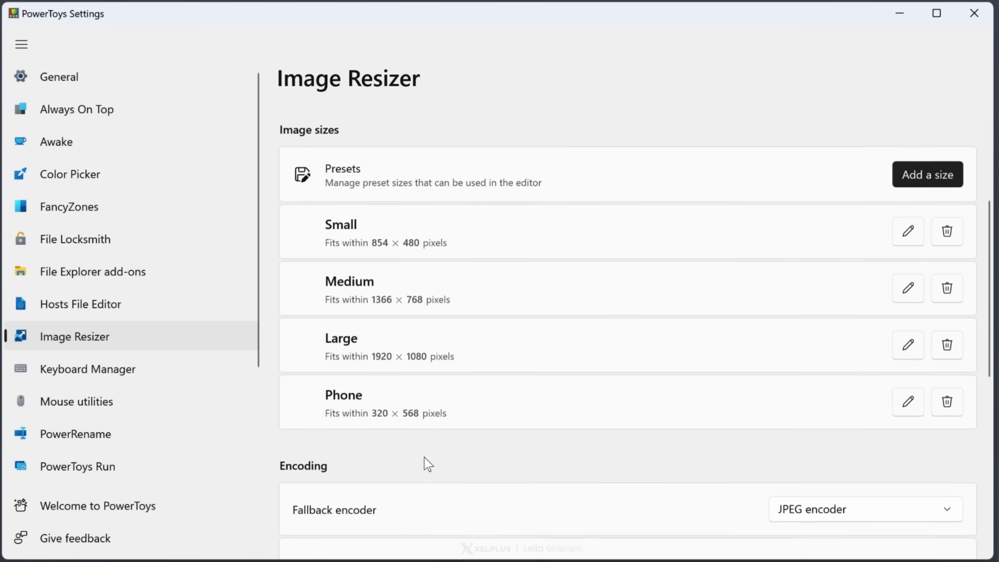
click(925, 174)
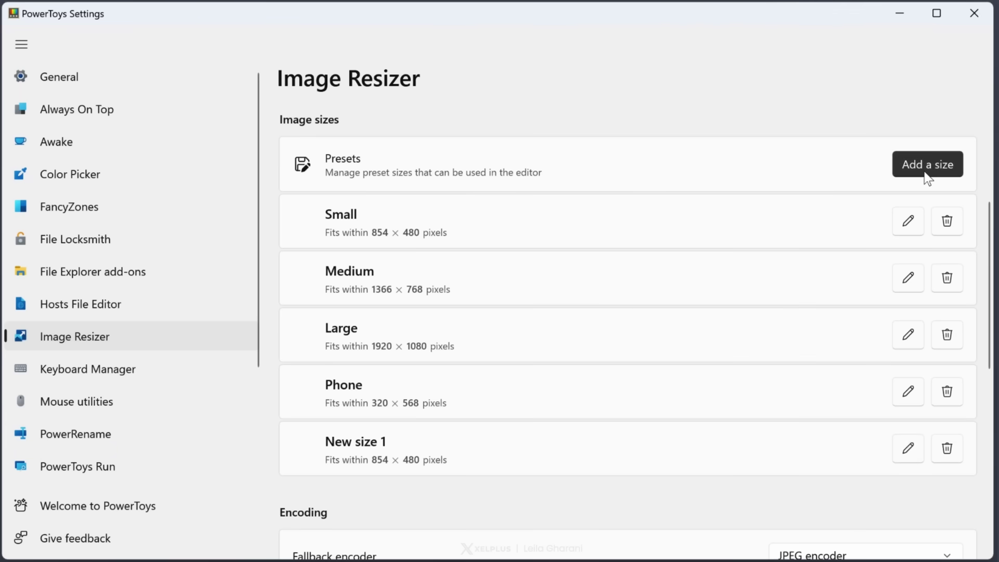
click(905, 450)
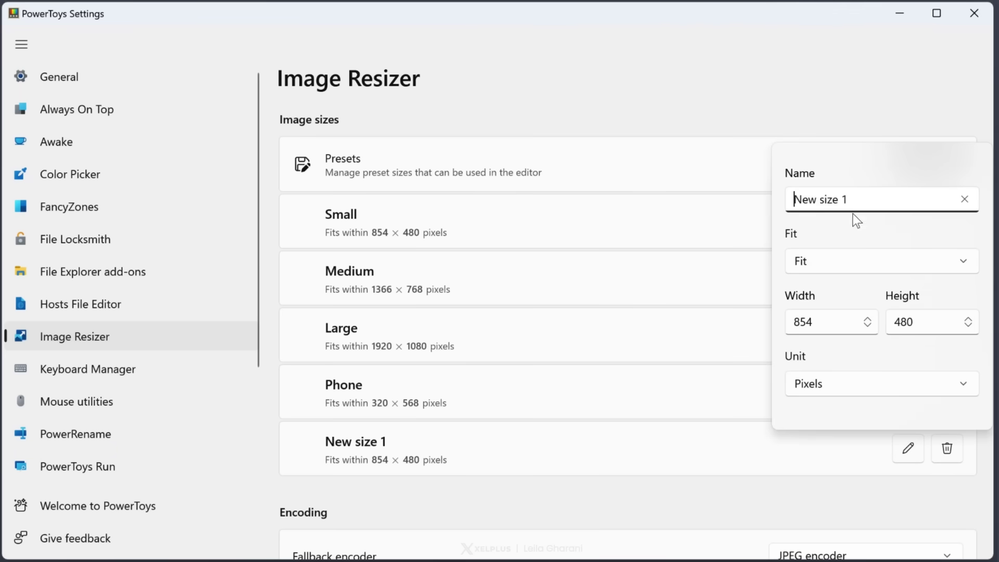
text(Web)
key(Delete)
key(Delete)
key(Delete)
key(Delete)
key(Delete)
key(Delete)
key(Delete)
key(Delete)
key(Delete)
key(Delete)
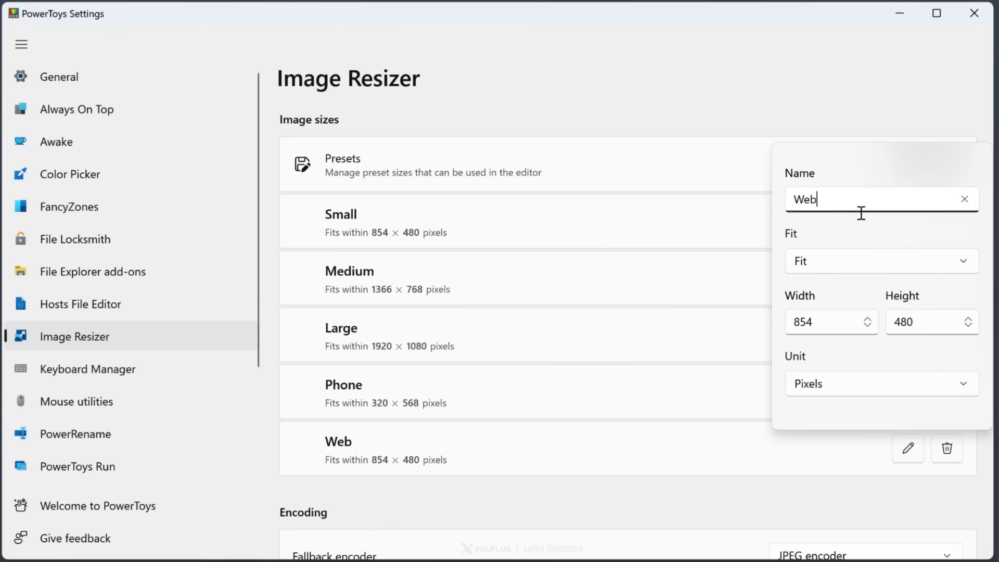
Set the Web preset's width to 800 pixels and its height to 450 pixels.
double_click(823, 320)
text(800)
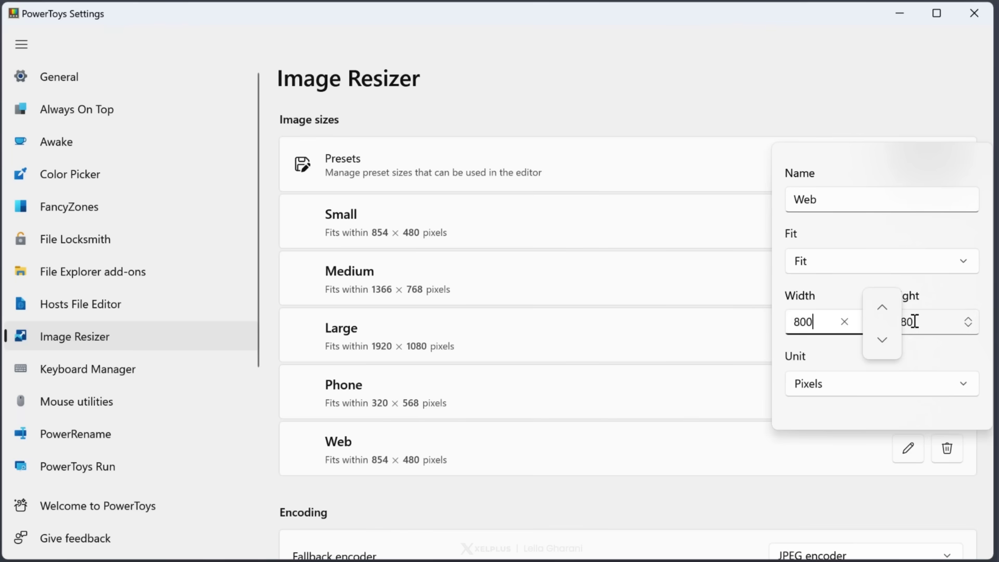
double_click(915, 321)
text(450)
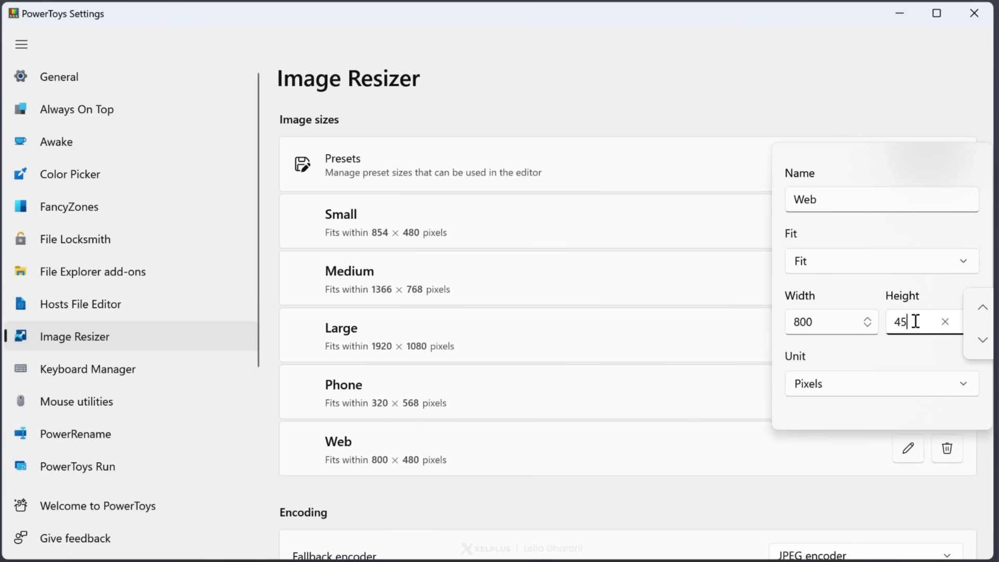
click(903, 349)
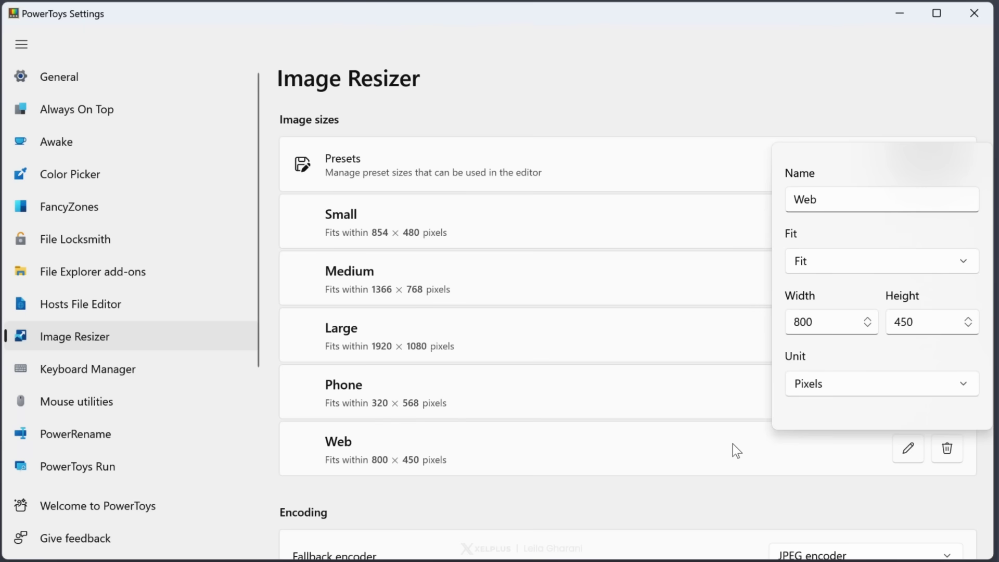
click(732, 444)
Look through Image Resizer's encoding and file settings.
scroll(732, 443, down, 5)
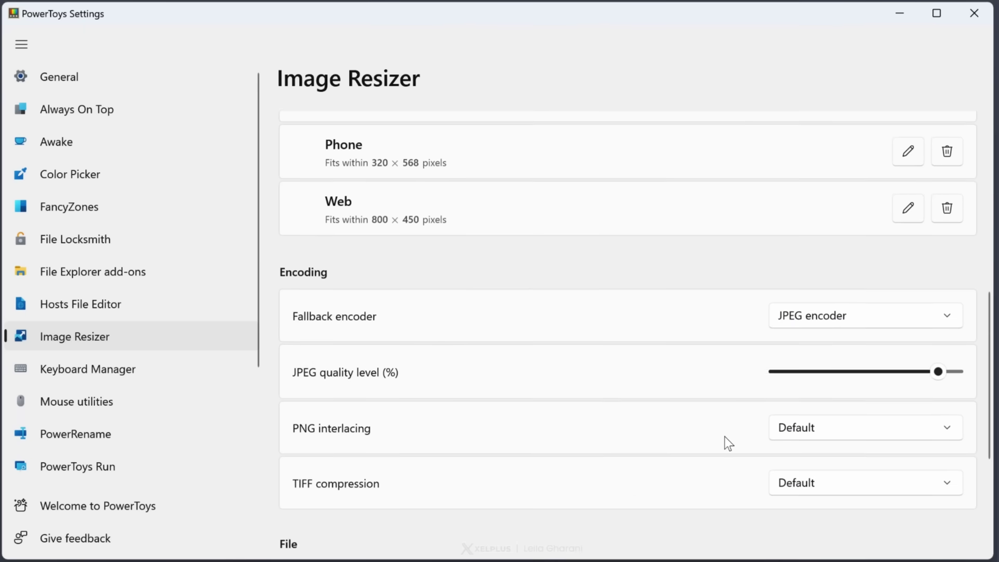
scroll(724, 436, down, 3)
scroll(541, 427, down, 1)
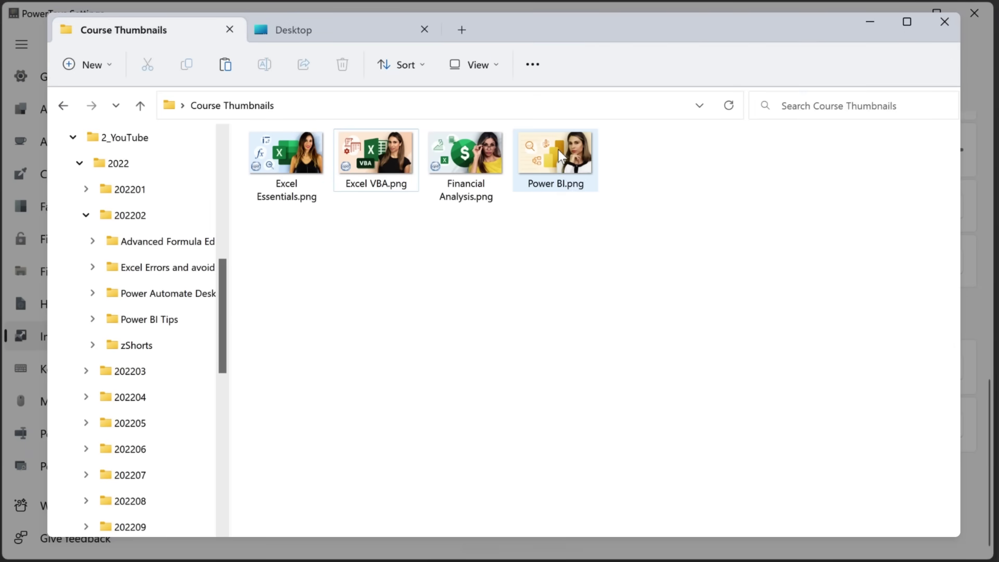
Resize all four PNG images in the Course Thumbnails folder using the Web size preset of 800 × 450 pixels.
mouse_move(557, 149)
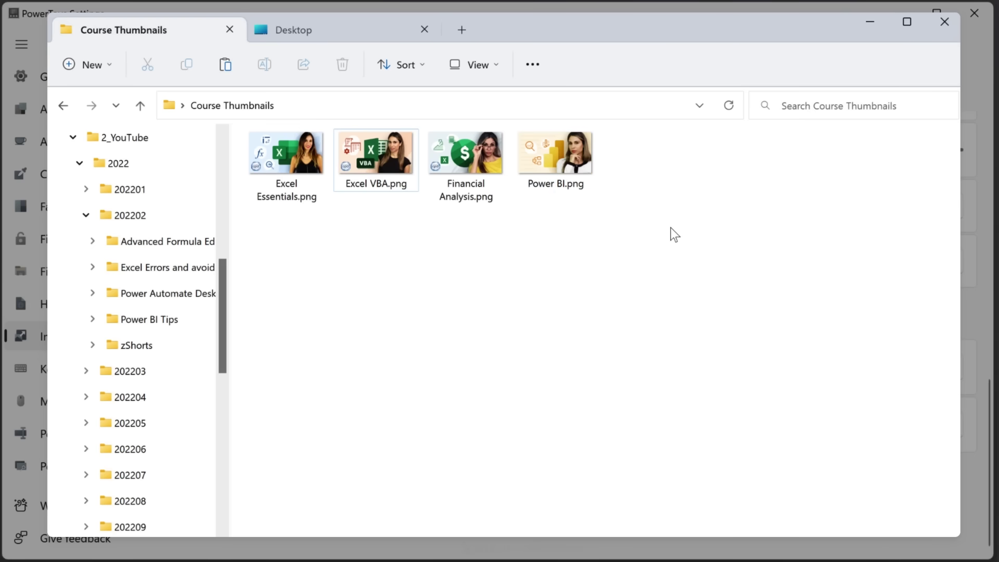
drag(662, 208, 292, 139)
right_click(292, 139)
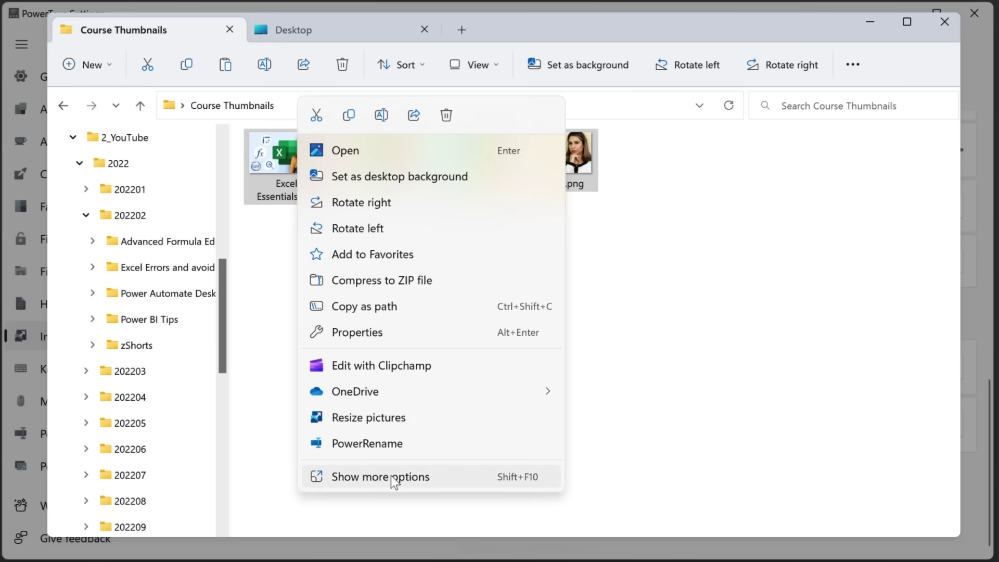
click(386, 417)
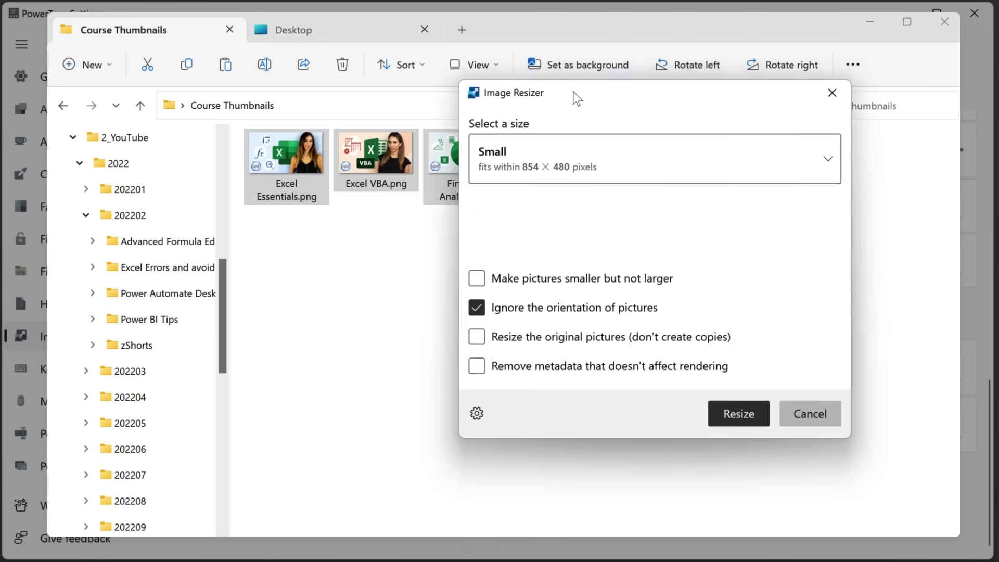
click(813, 158)
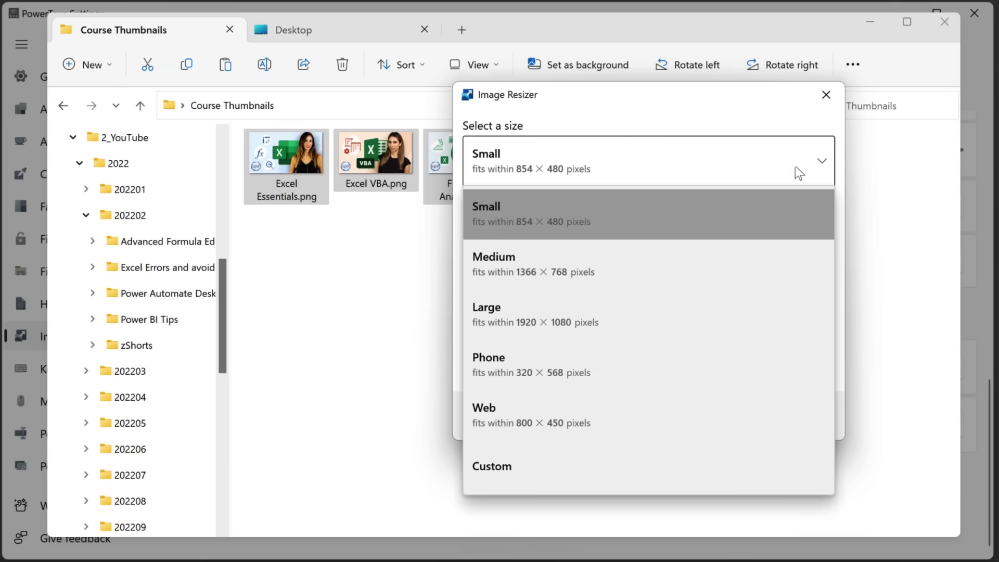
click(523, 420)
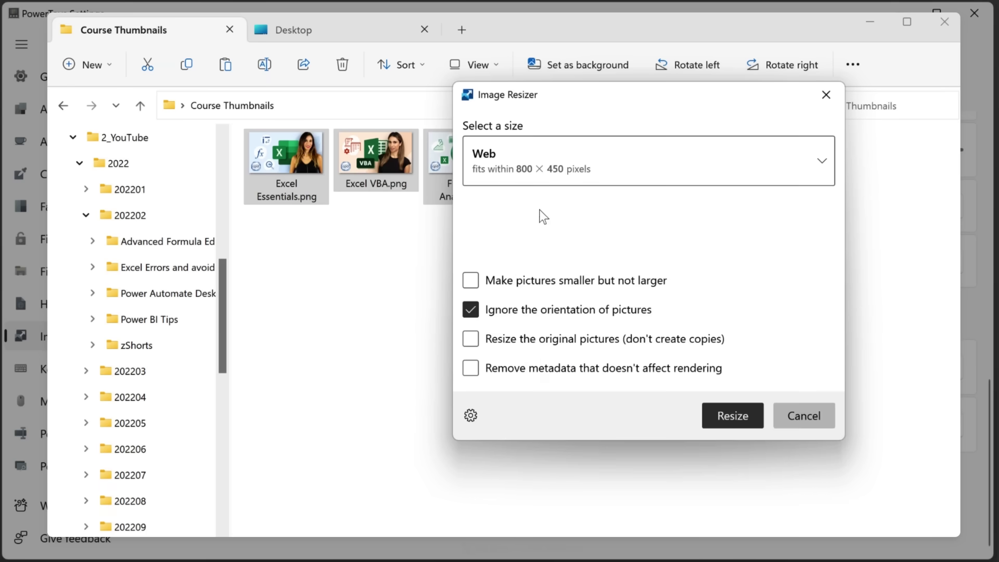
click(725, 413)
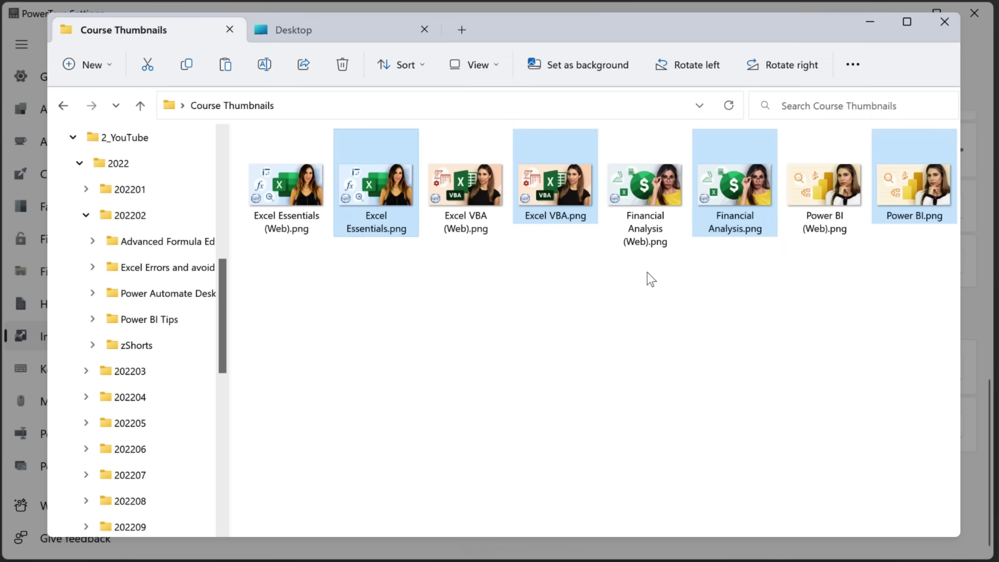
click(649, 213)
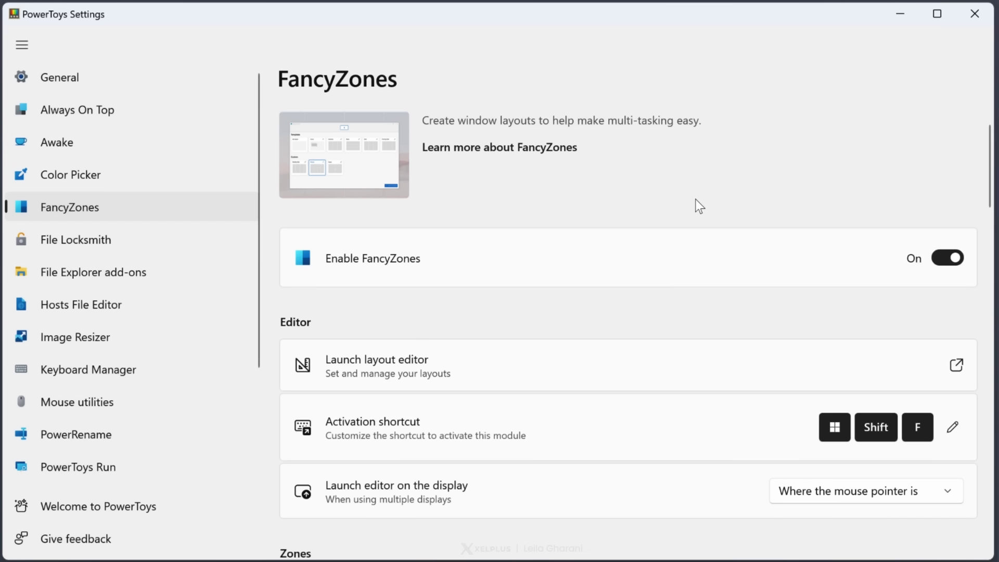
Bring up the blank Excel workbook, move its window toward the centre of the desktop, and return to the FancyZones settings.
key(alt+Tab)
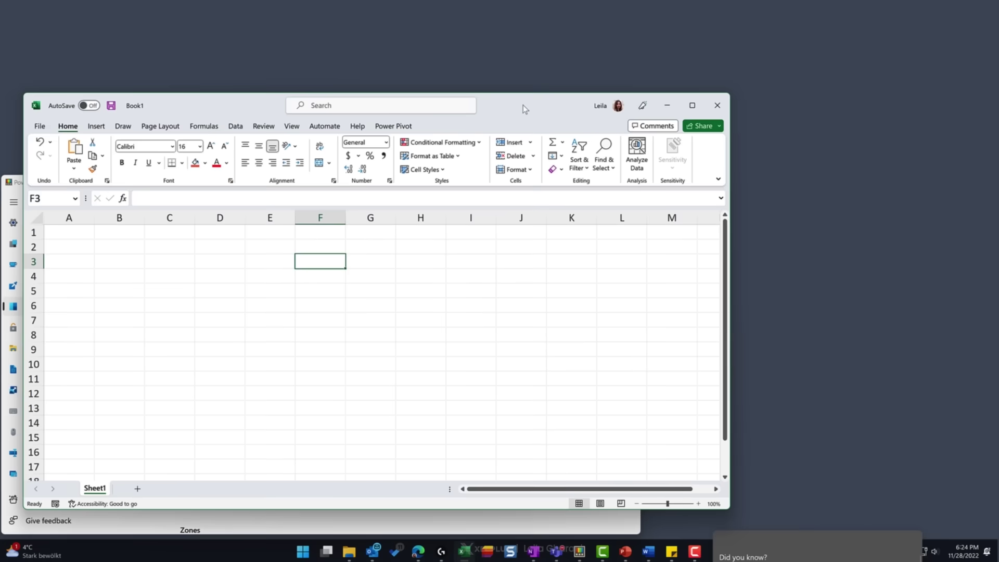
drag(524, 107, 614, 120)
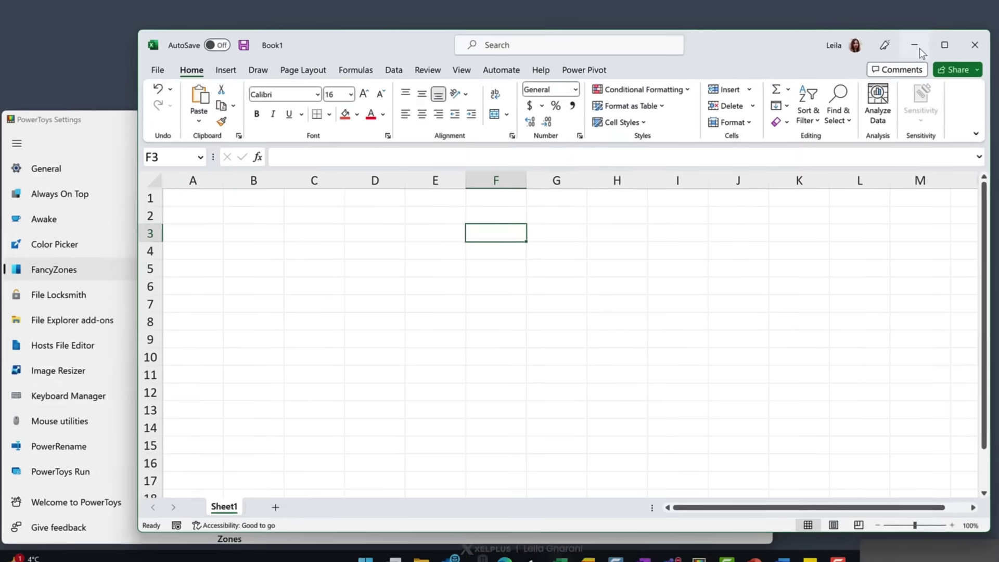
click(757, 120)
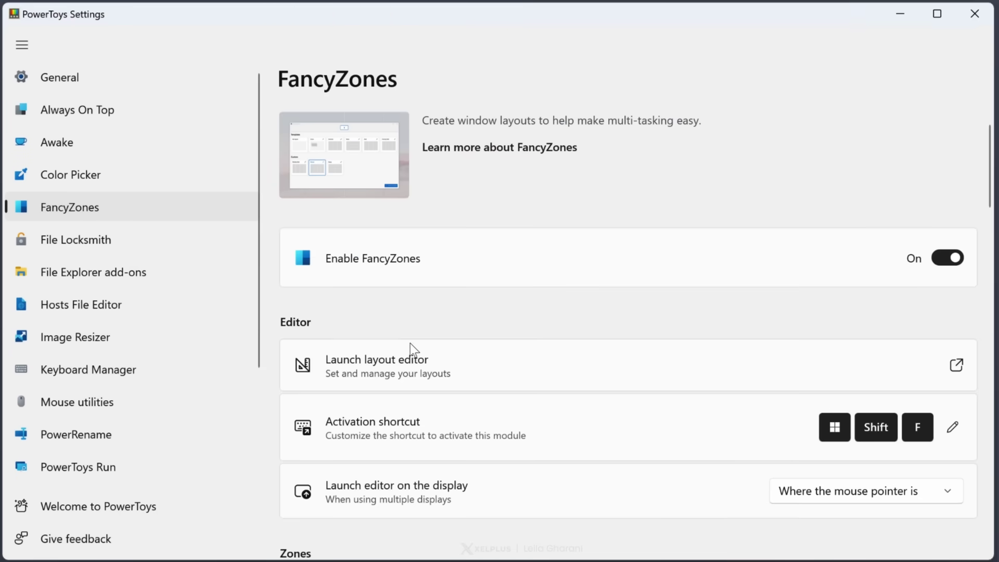
Open the FancyZones layout editor and try out the Learning and 3 way learning custom layouts.
click(957, 364)
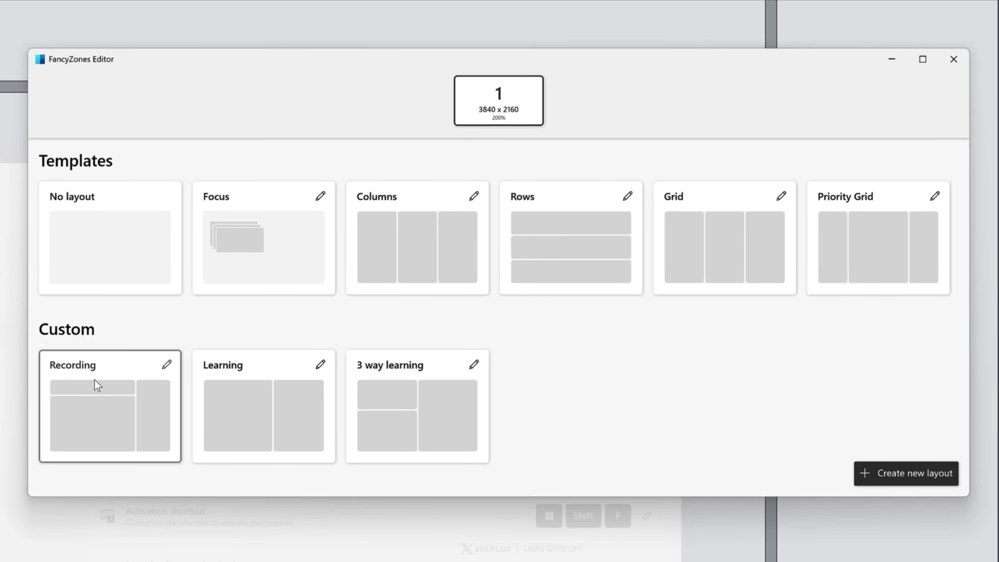
click(228, 382)
click(404, 395)
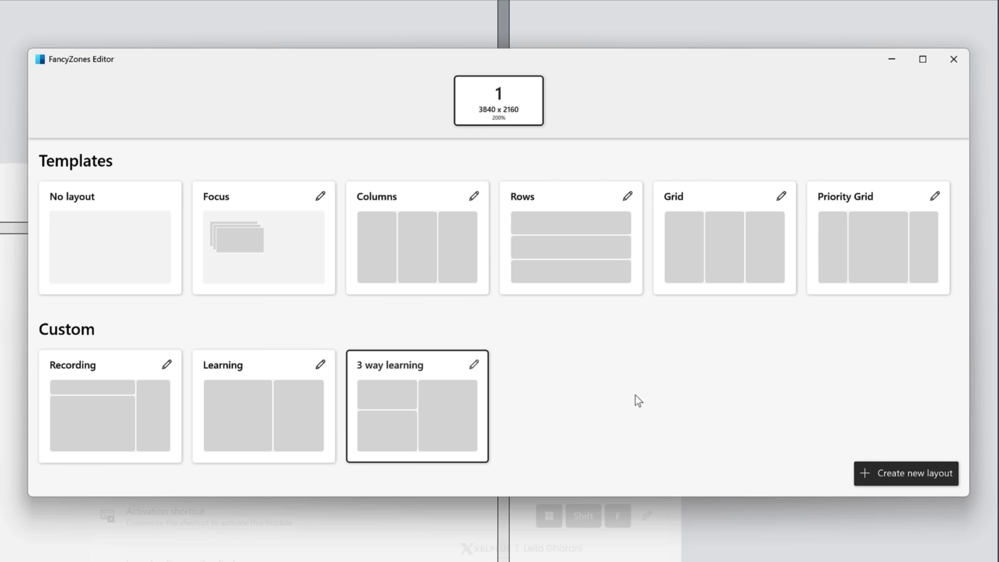
Create a new Grid layout with outer columns about 374 and 555 wide, and split the right column horizontally near its middle.
click(896, 473)
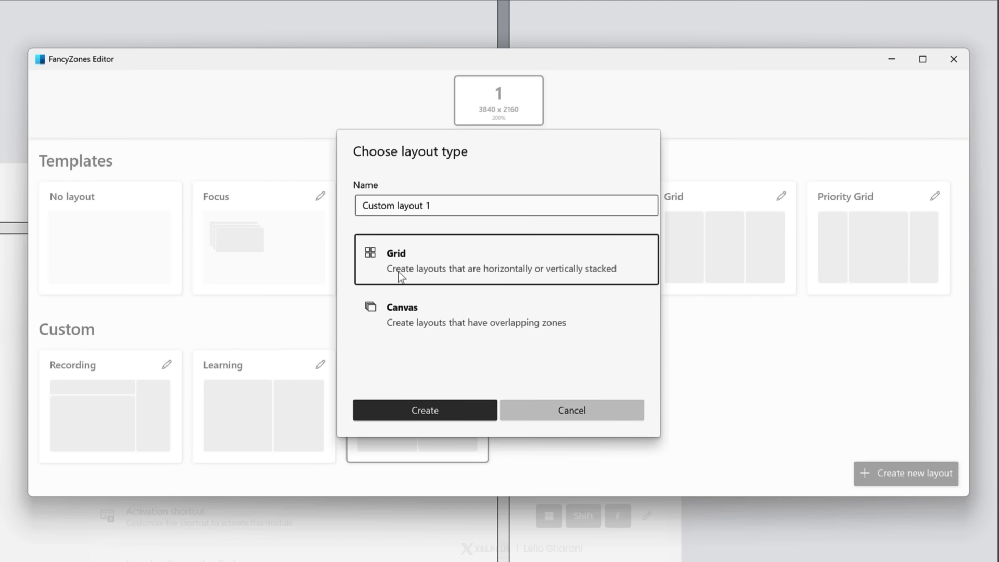
click(392, 413)
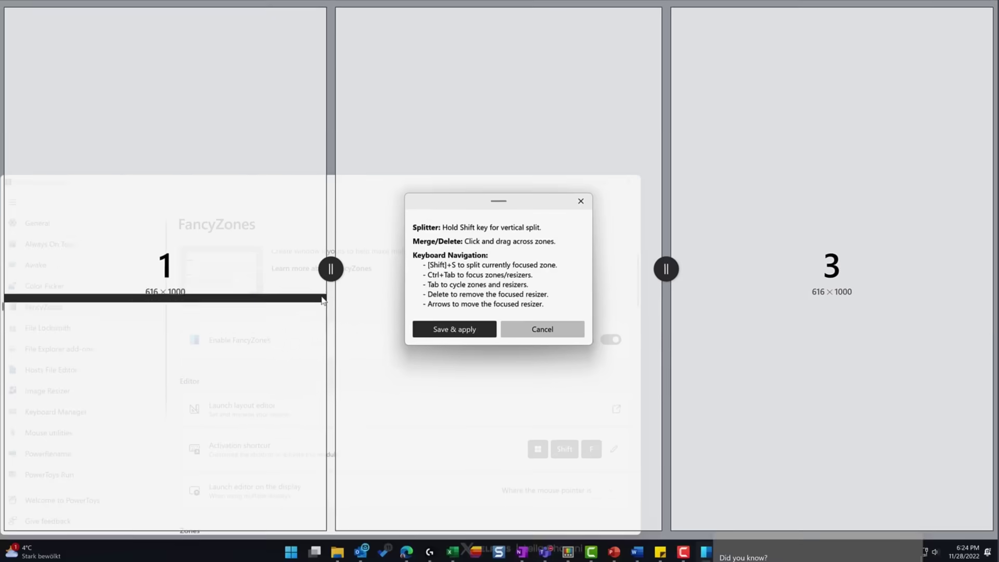
drag(331, 269, 204, 269)
drag(666, 268, 717, 261)
click(784, 249)
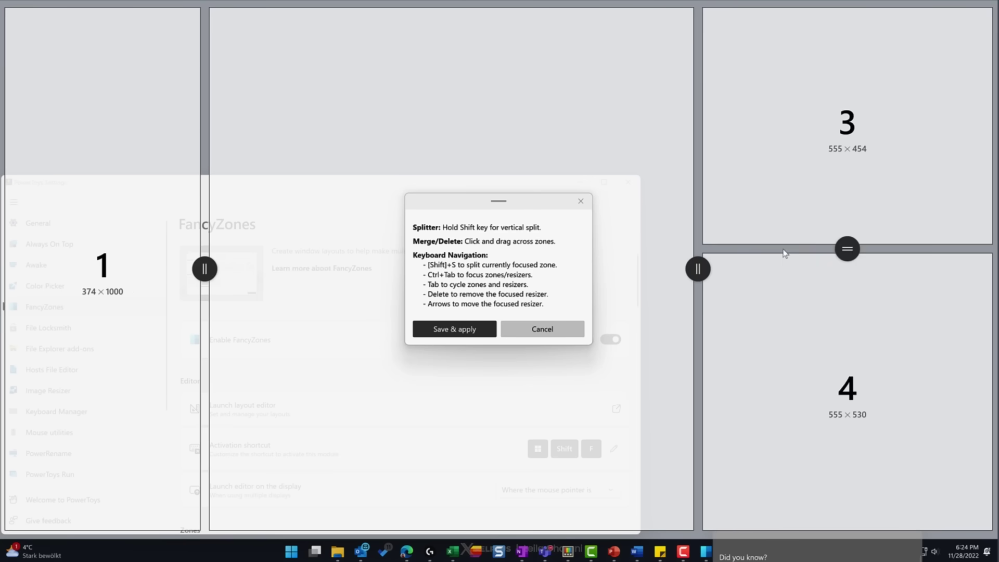
Split the wide middle zone horizontally and merge its two parts back into one zone.
click(366, 181)
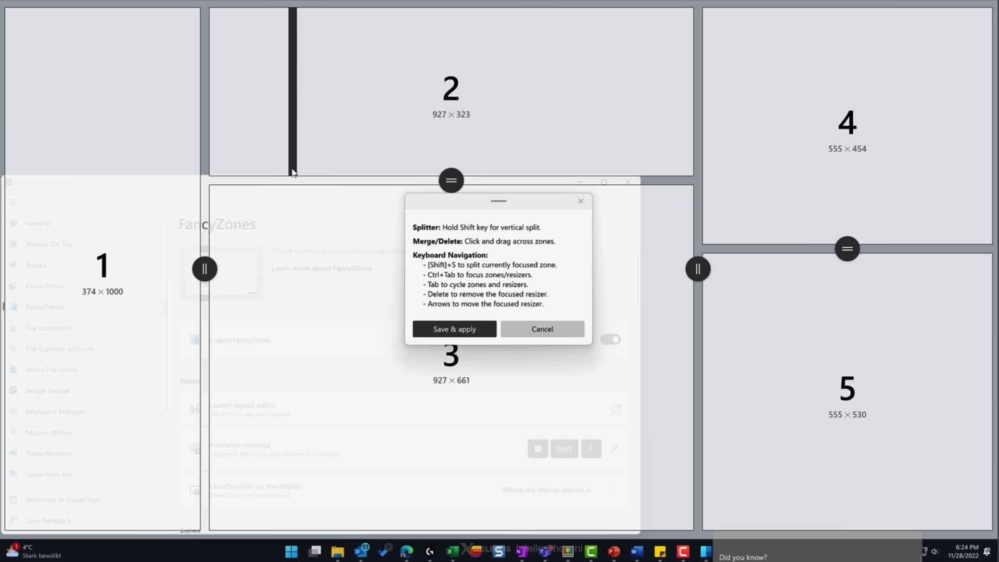
drag(253, 156, 265, 238)
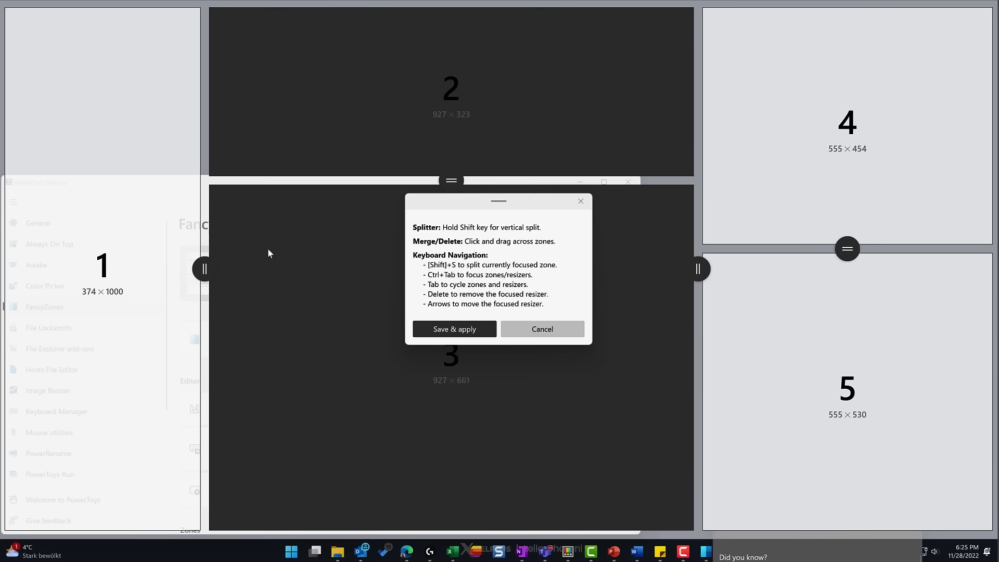
click(303, 260)
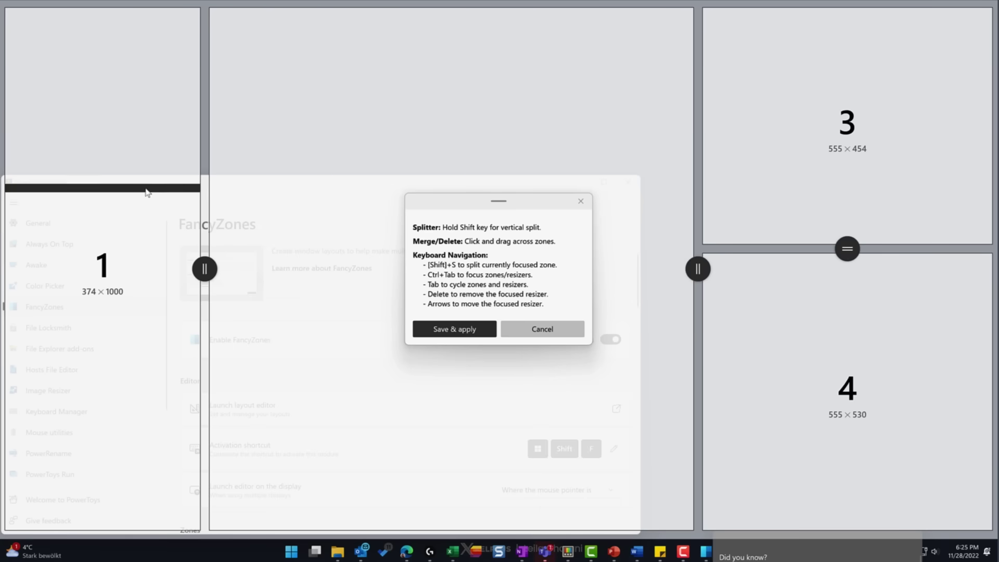
Split the left zone horizontally into parts about 360 and 624 high, and save and apply the layout.
click(136, 202)
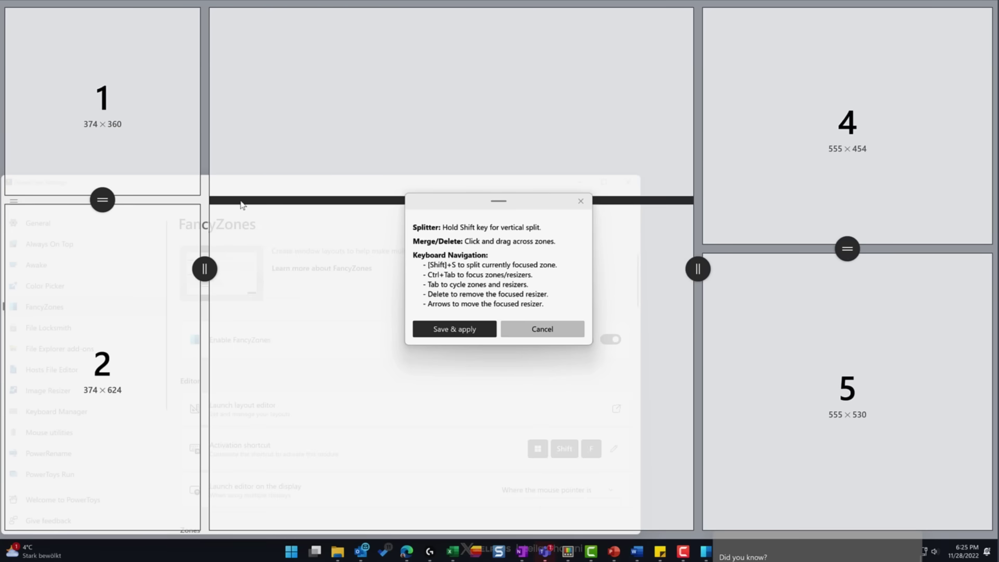
click(441, 329)
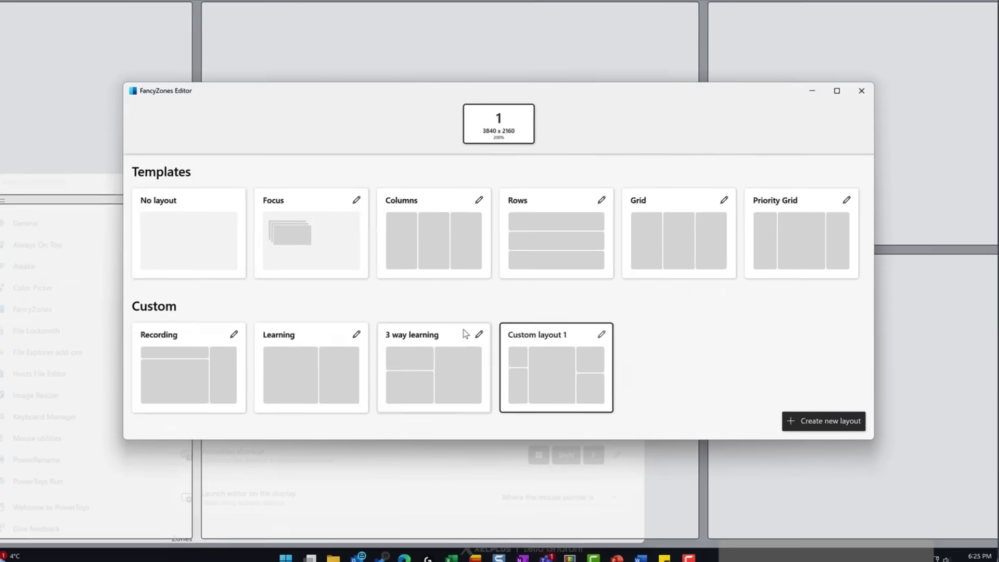
Assign layout shortcut number 4 to Custom layout 1, save the change and close the layout editor.
click(620, 356)
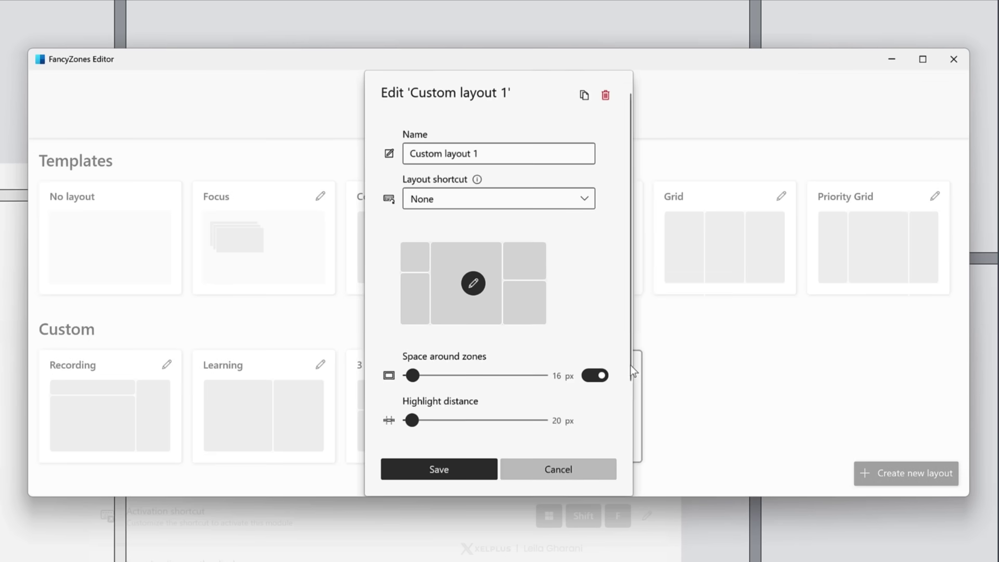
click(433, 204)
click(418, 243)
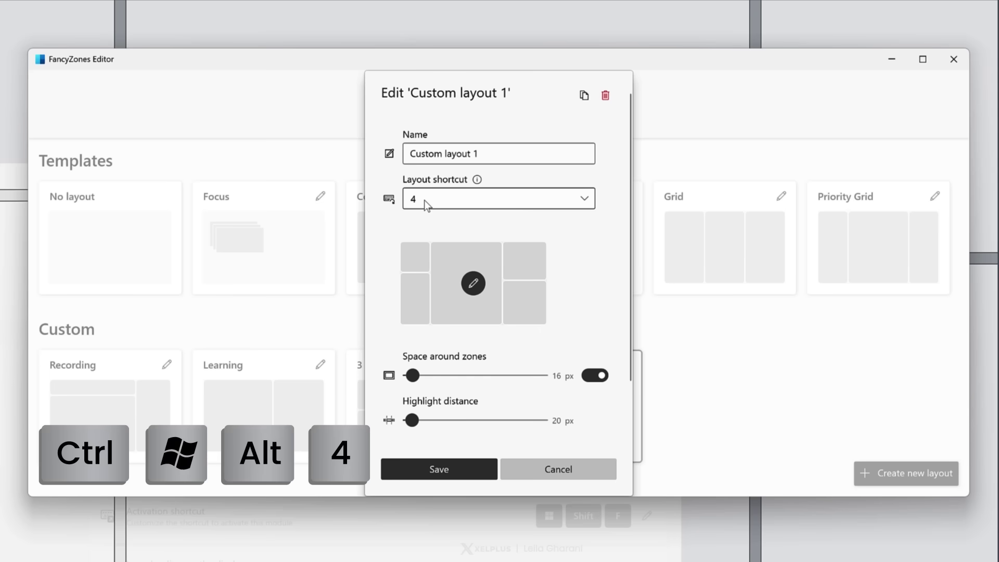
click(442, 469)
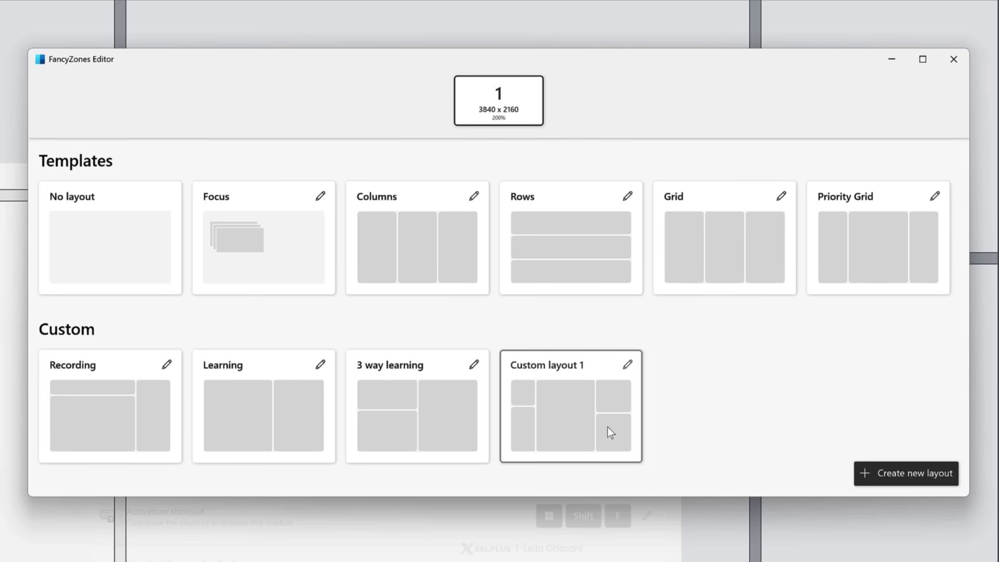
click(954, 59)
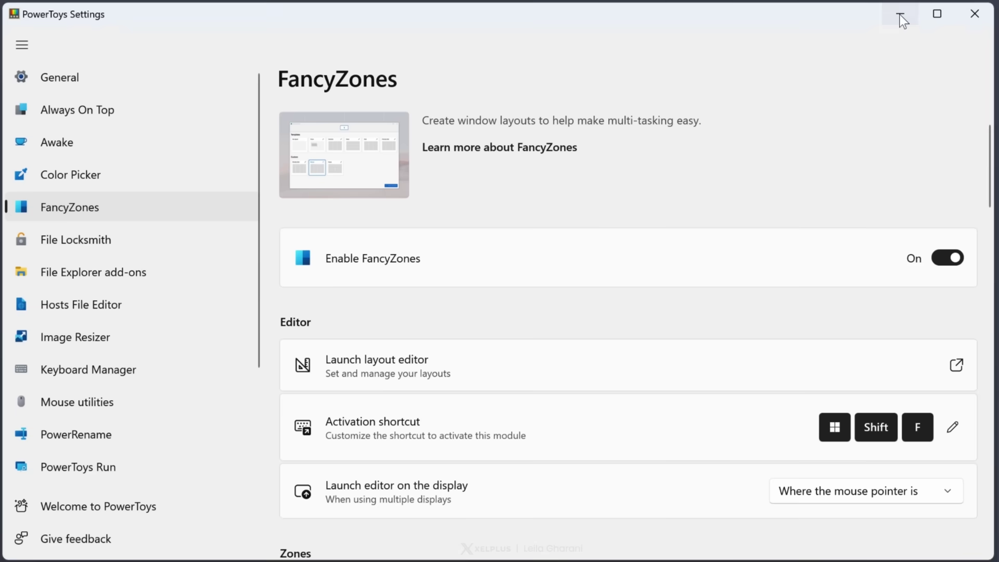
Minimize the settings window and snap the Excel workbook into the middle zone and the sticky note into the upper-right zone.
click(900, 14)
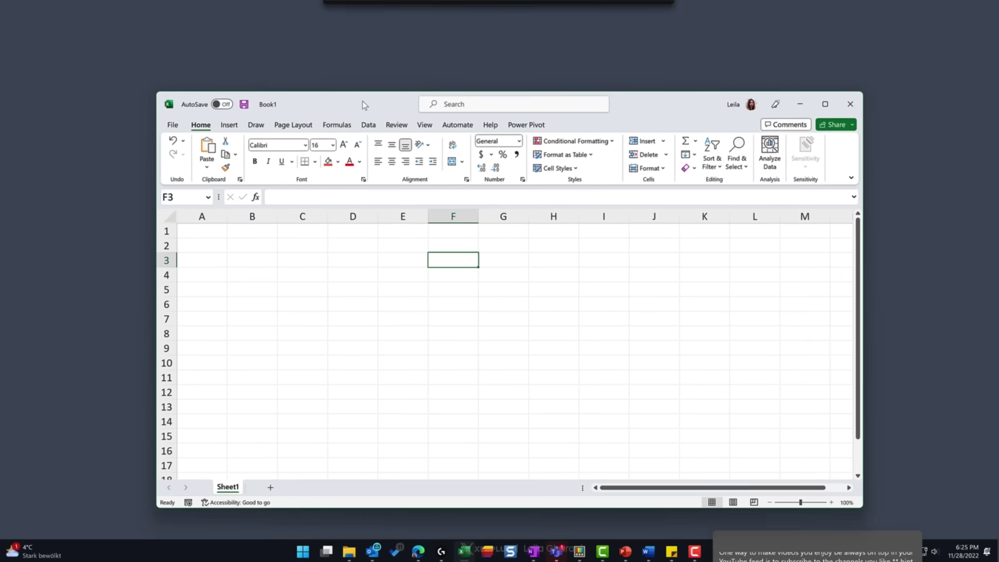
drag(364, 104, 423, 98)
key(shift)
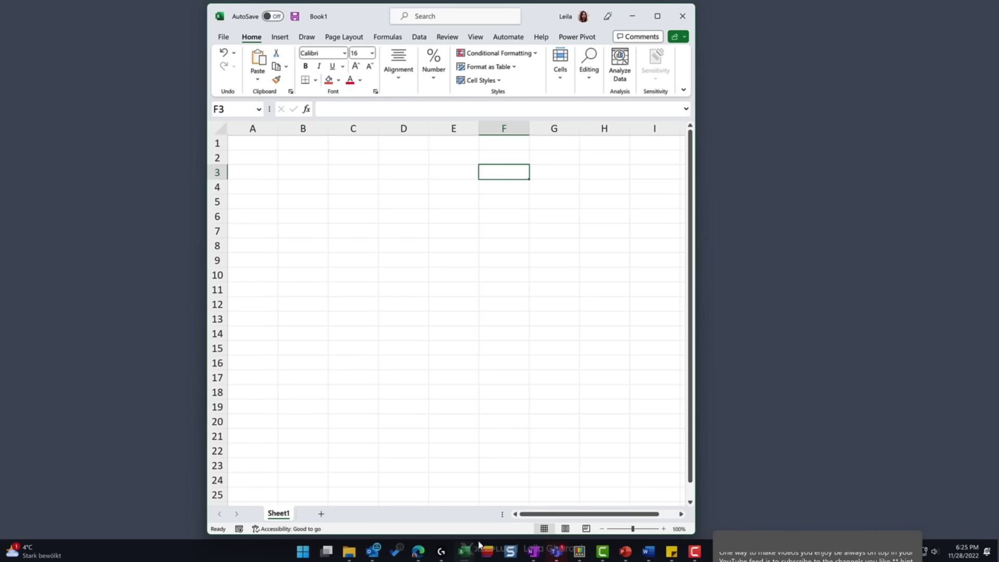
drag(755, 534, 803, 61)
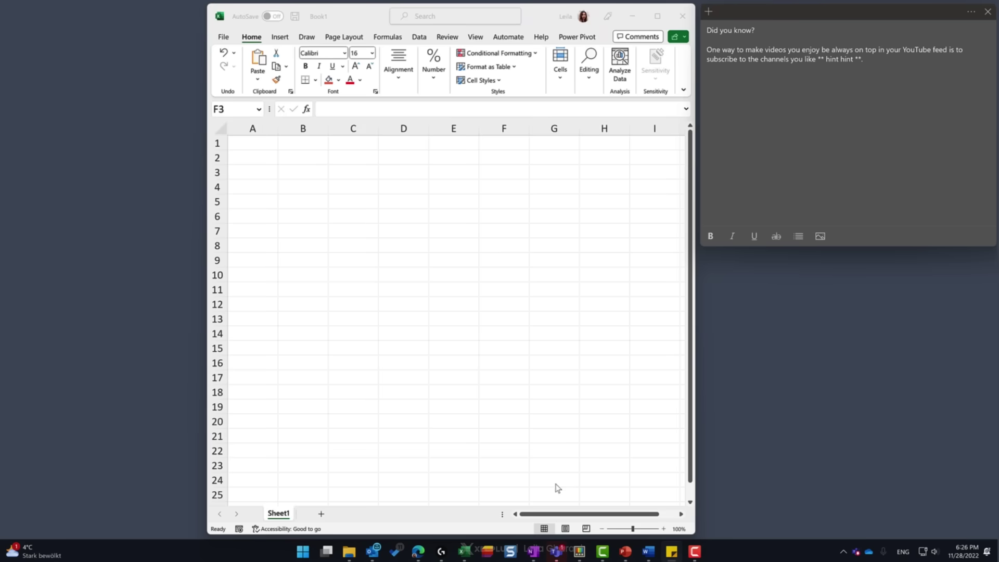
click(728, 412)
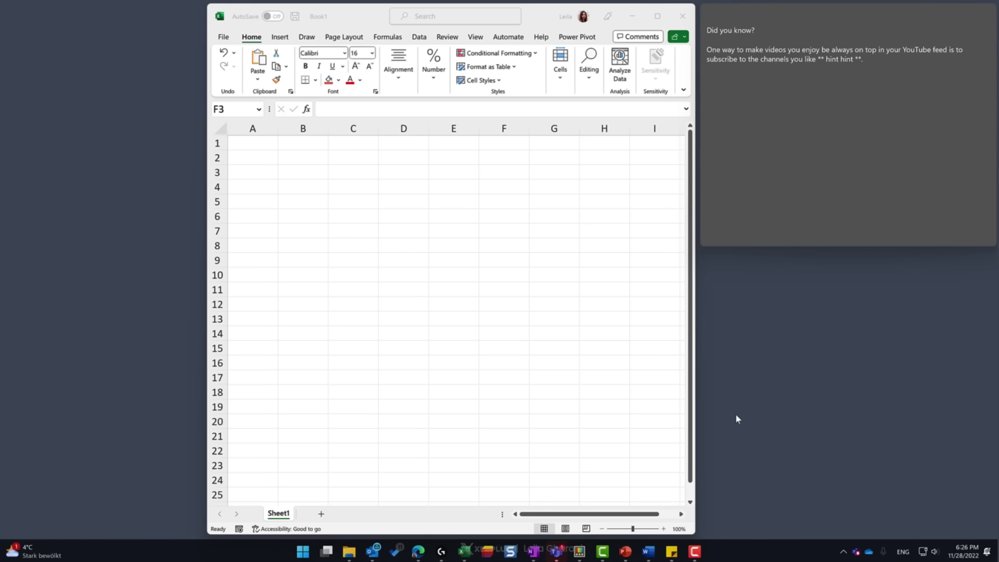
Switch to the Learning layout and snap the Excel workbook into its left zone and the sticky note into its right zone.
key(ctrl+super+alt)
key(ctrl+super+alt+2)
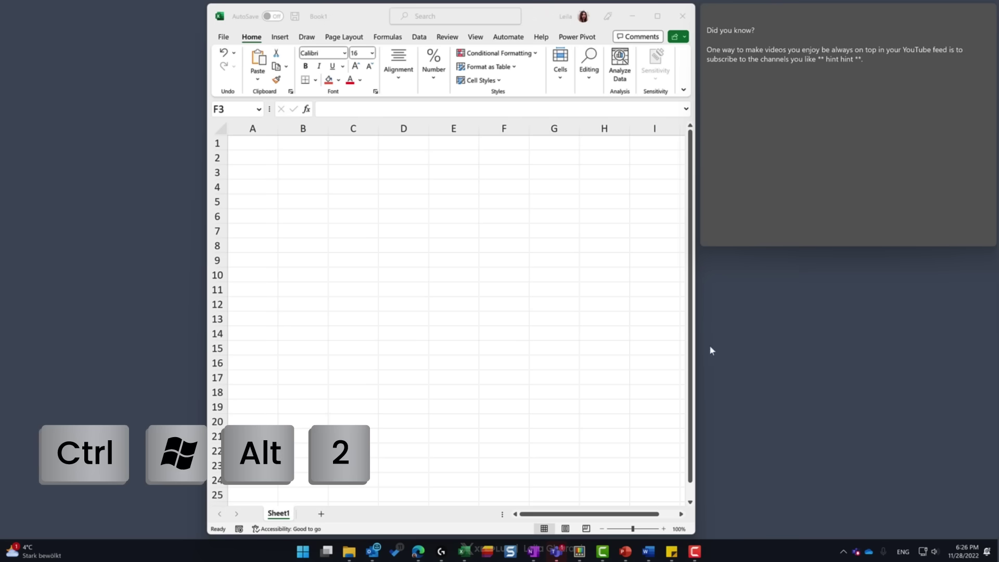
key(shift)
drag(531, 11, 409, 46)
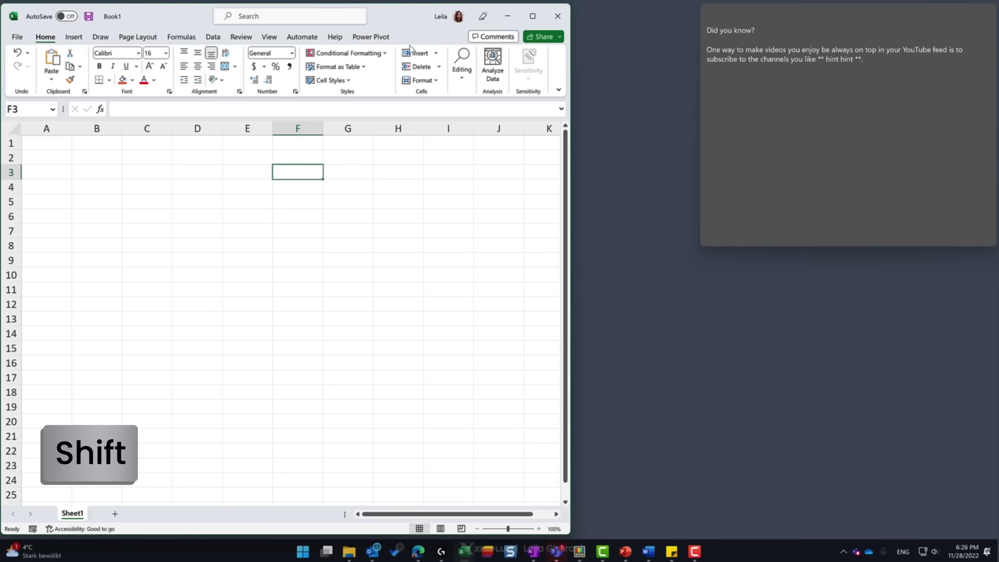
drag(780, 14, 725, 69)
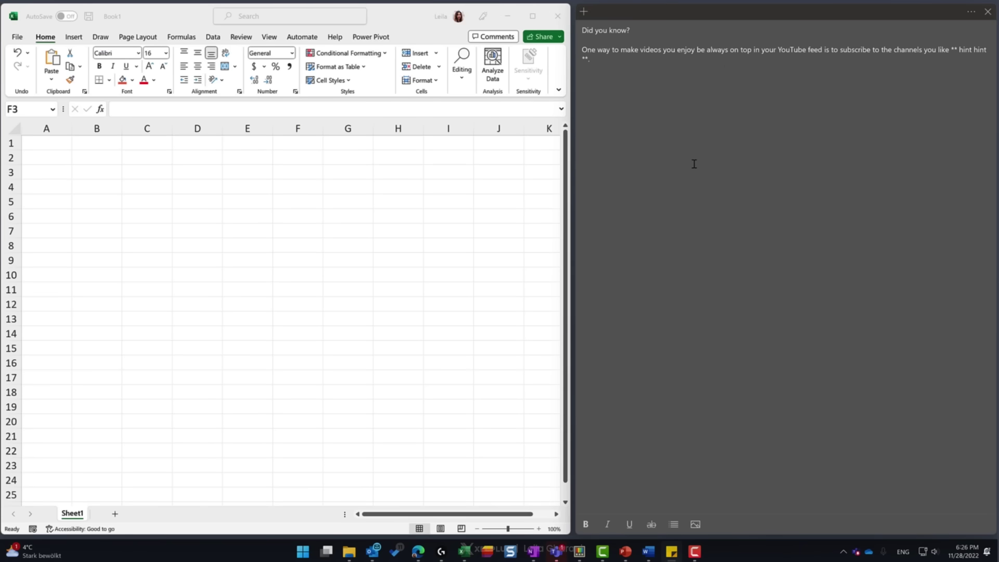
Review the available layouts in the FancyZones layout editor and the remaining FancyZones settings, down to Layouts and Excluded apps.
click(601, 549)
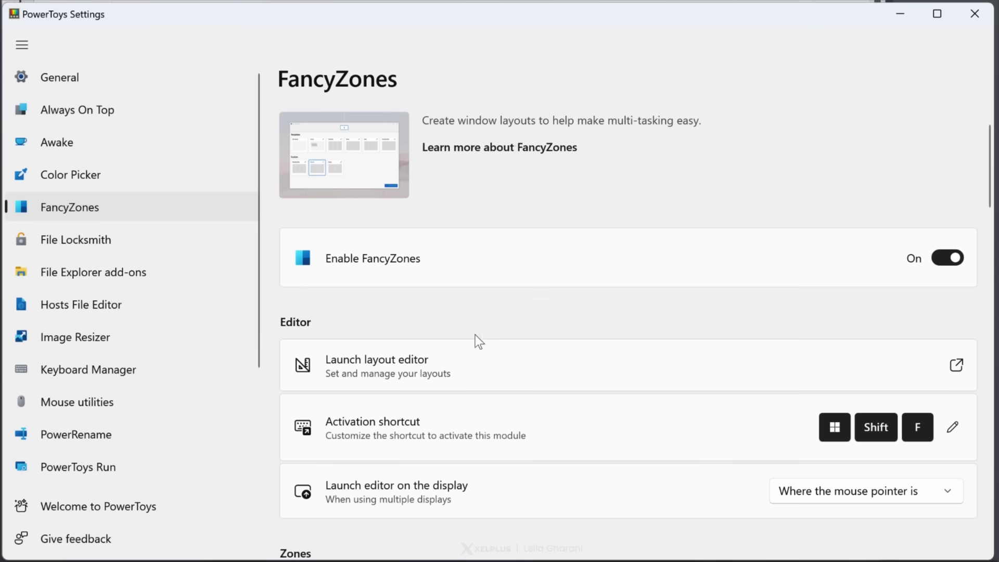
click(961, 366)
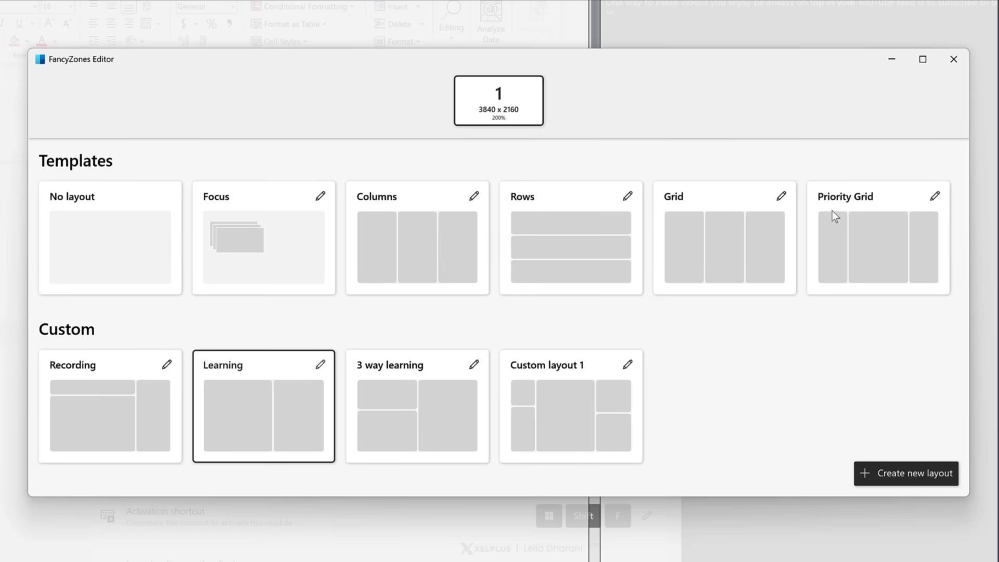
click(953, 59)
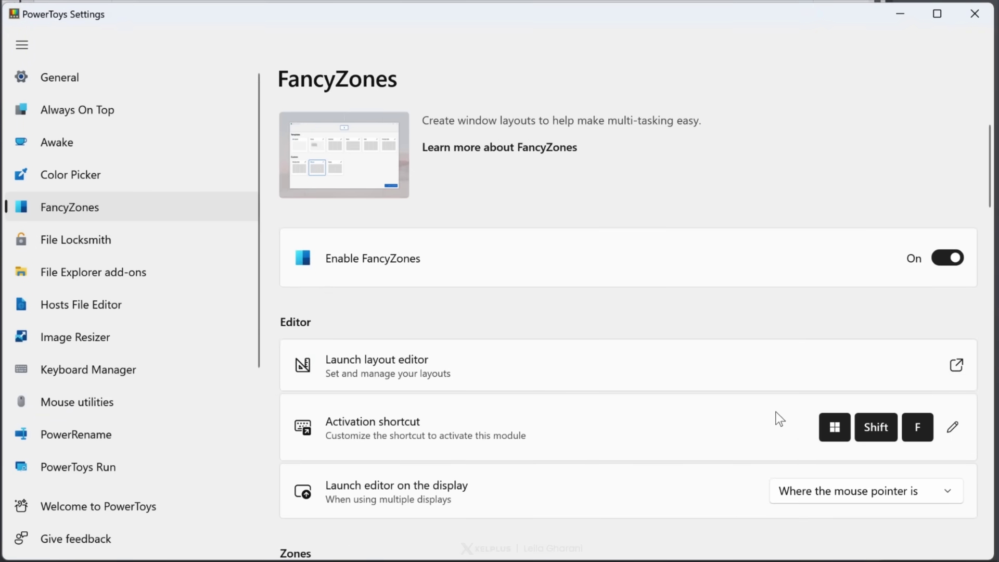
scroll(774, 422, down, 15)
scroll(773, 416, down, 15)
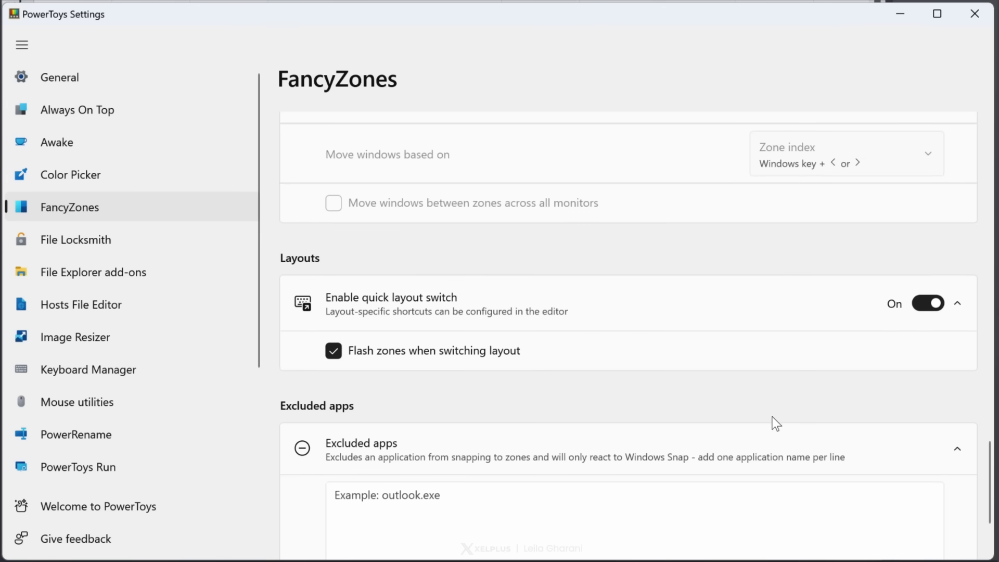
Look through the rest of the FancyZones settings and the File Locksmith, Hosts File Editor, Keyboard Manager and PowerRename pages.
scroll(772, 417, down, 3)
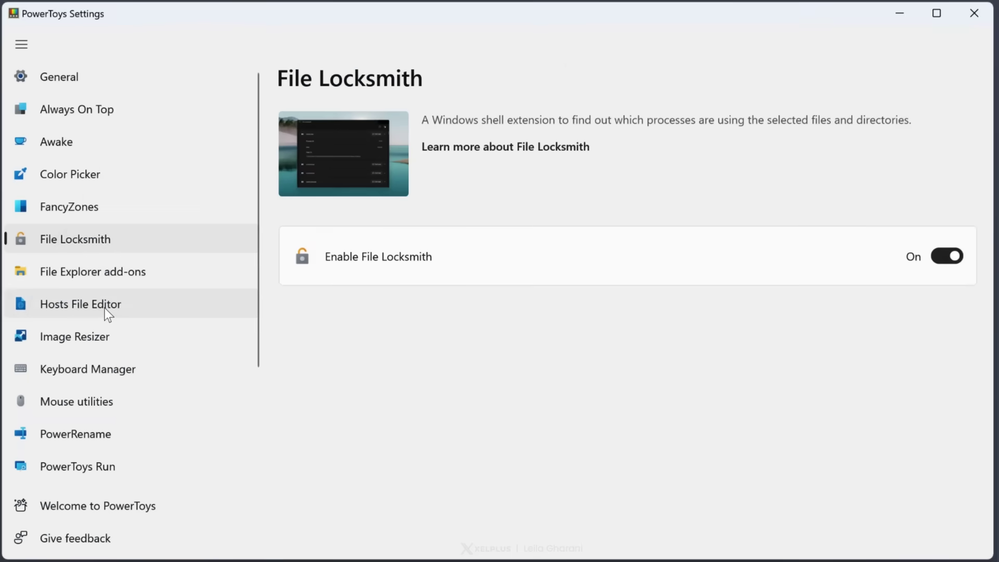
click(105, 307)
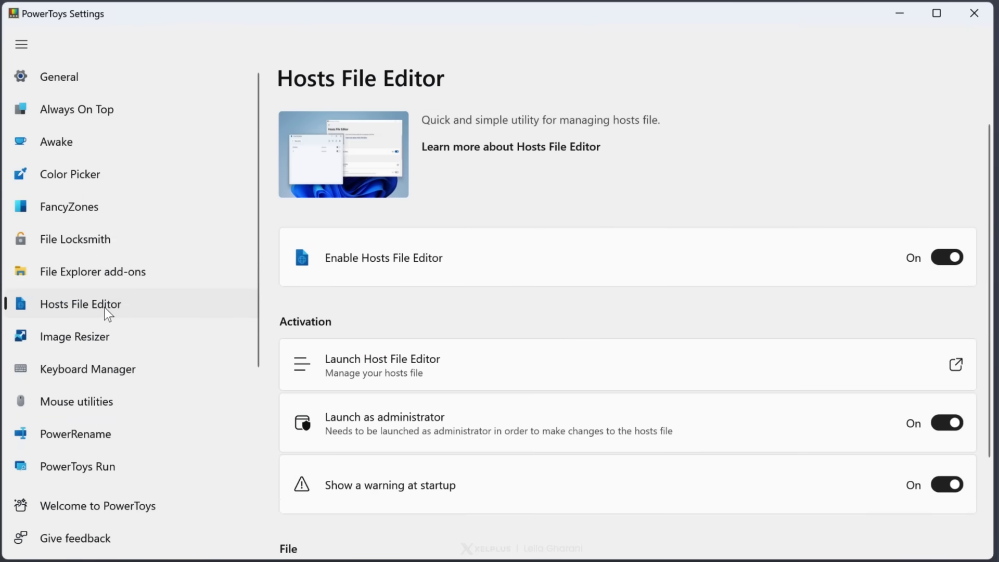
click(127, 372)
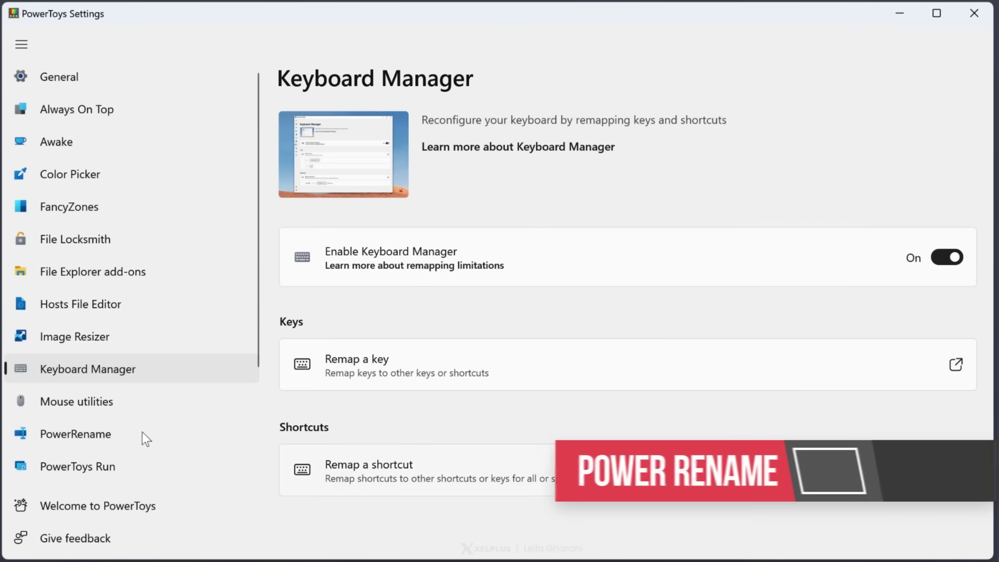
click(102, 433)
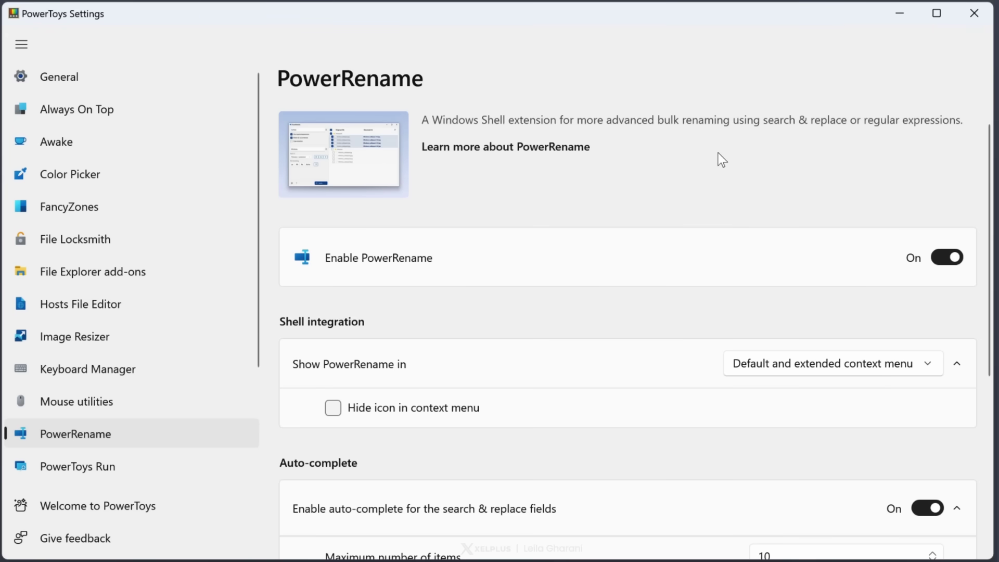
View the Quick Accent settings page and the Shortcut Guide settings page.
scroll(151, 274, down, 3)
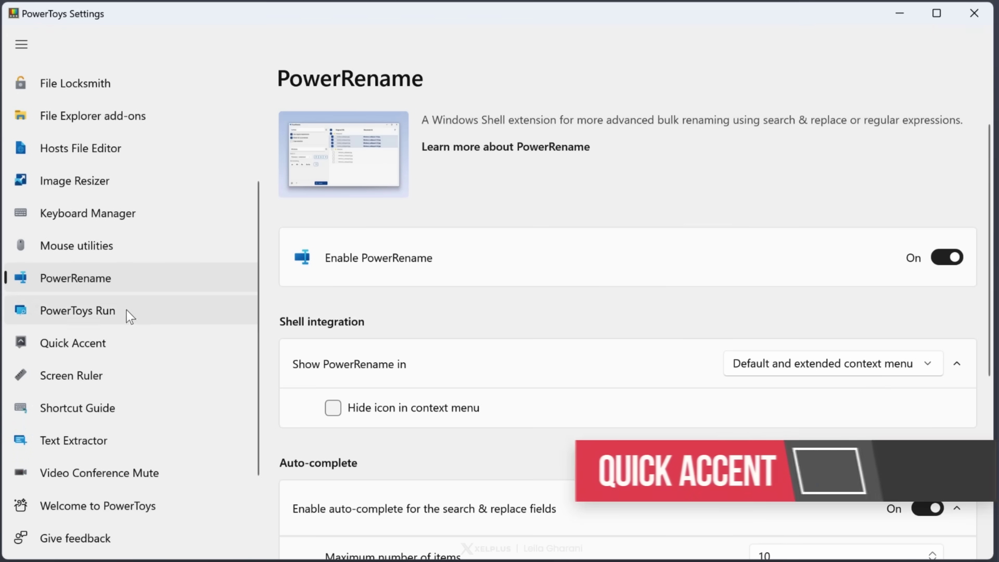
click(111, 344)
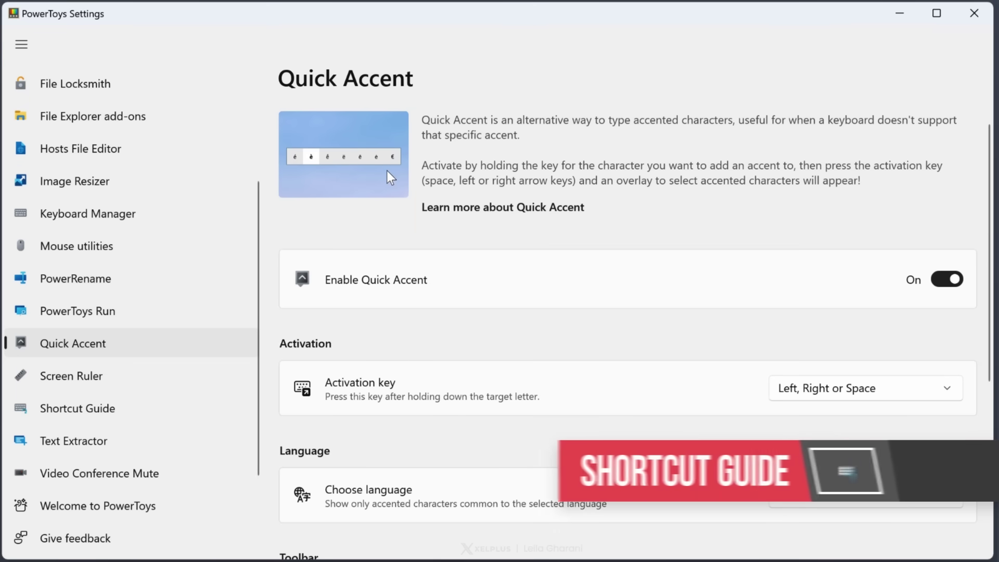
click(149, 417)
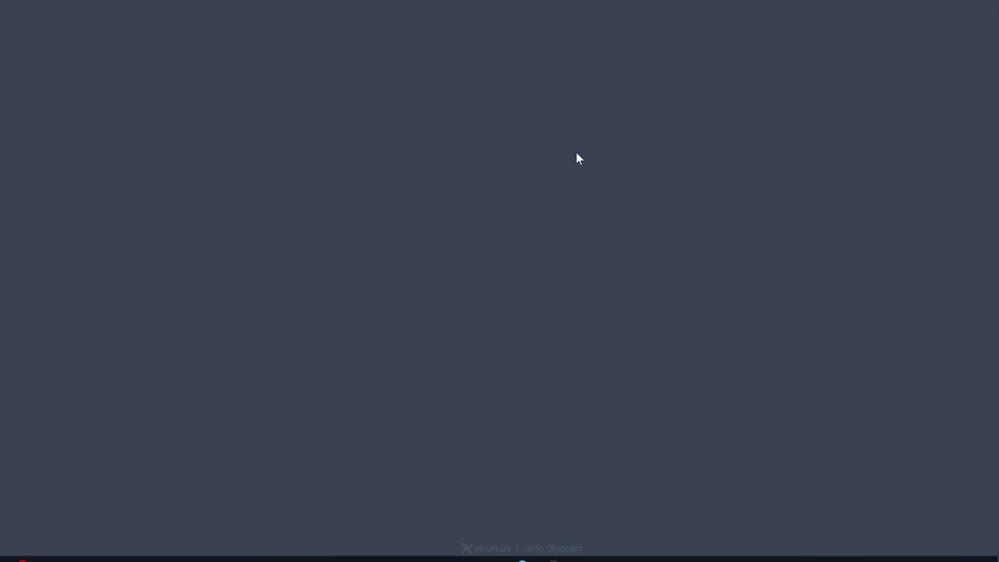
Display the Windows shortcut guide overlay on the desktop, and open the clipboard history and browse down through its older entries.
key(super)
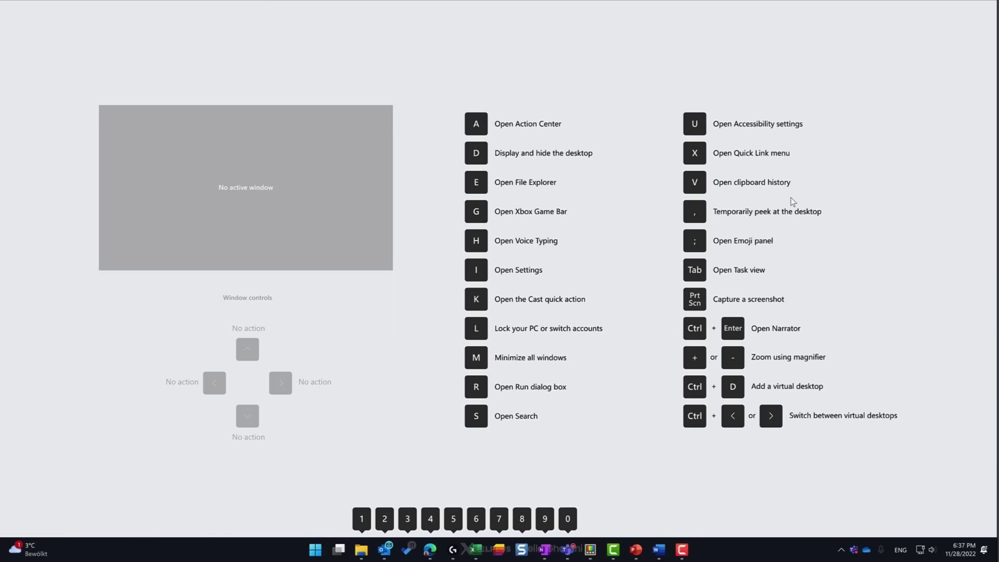
key(super+v)
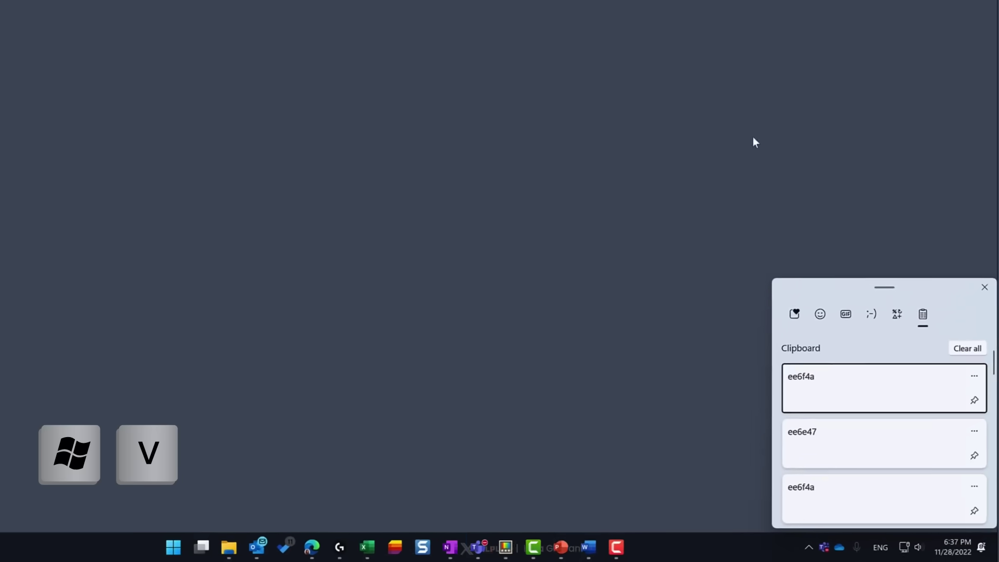
scroll(841, 348, down, 5)
scroll(785, 294, down, 15)
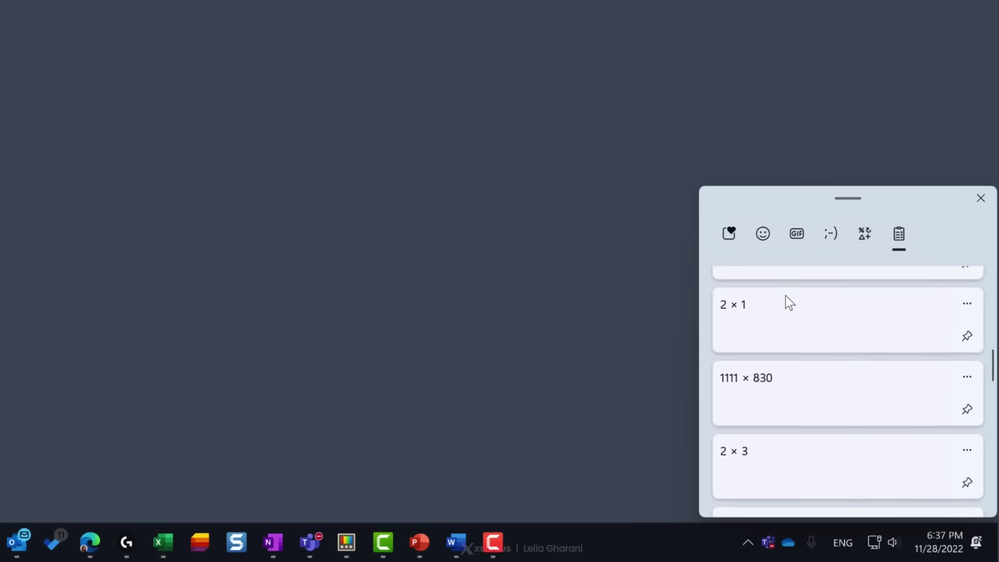
scroll(779, 302, down, 3)
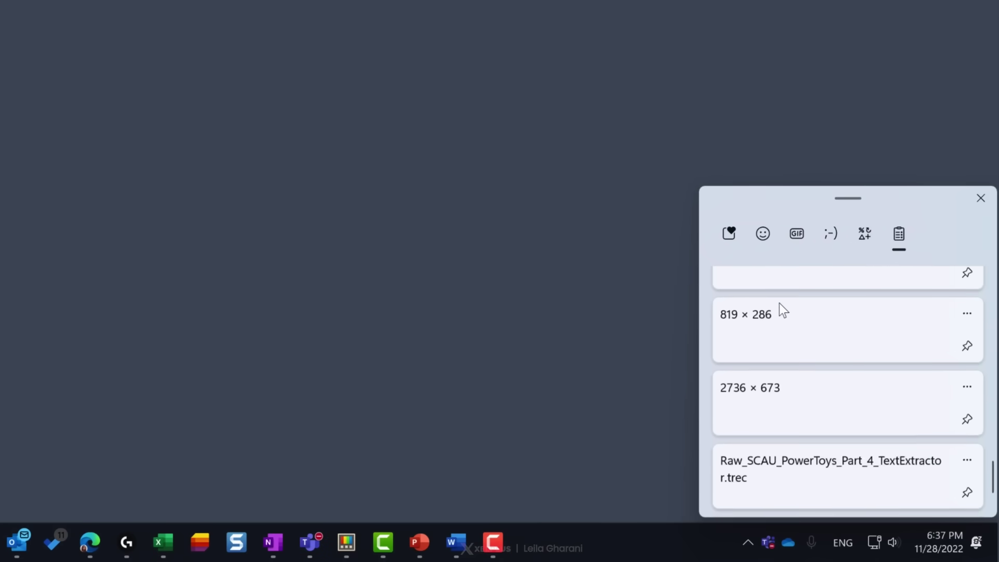